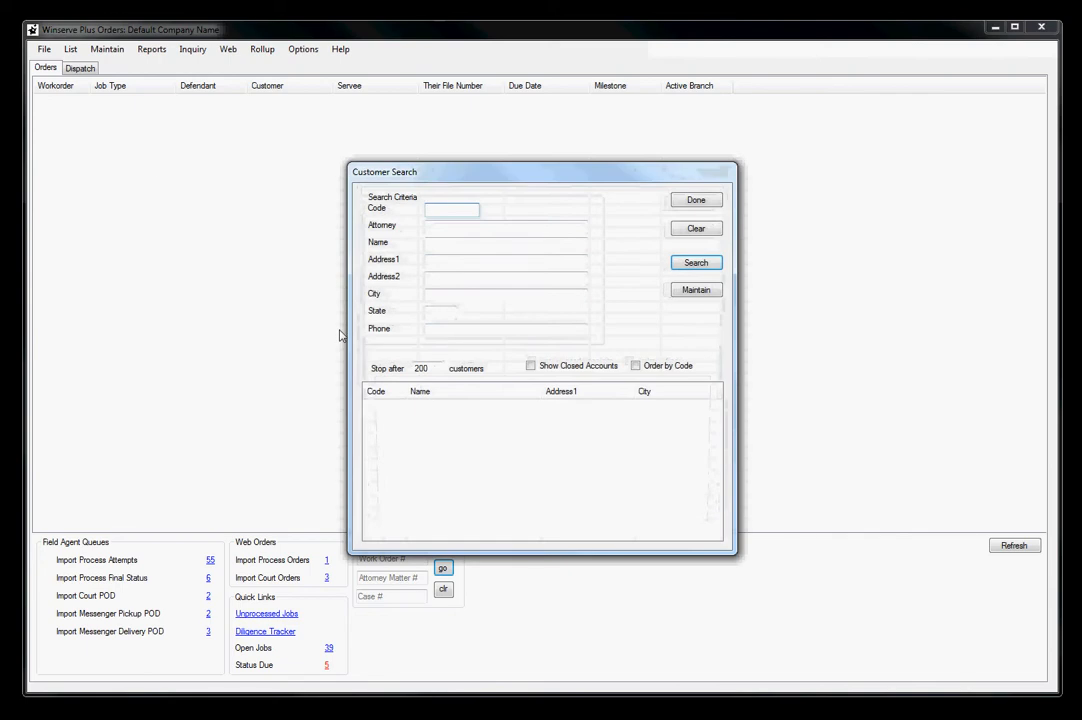
Search the customer list without criteria and by the name "dewey", and select the Dewey, Cheatum, and Howe entry
left_click_drag(449, 183, 309, 152)
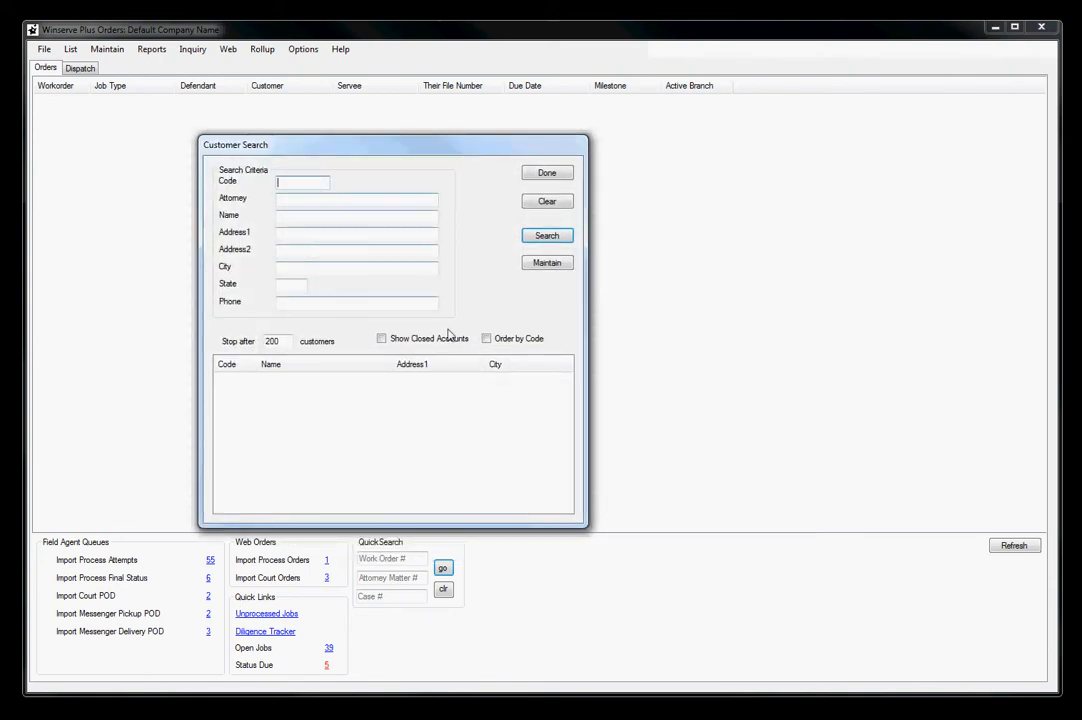
left_click(548, 238)
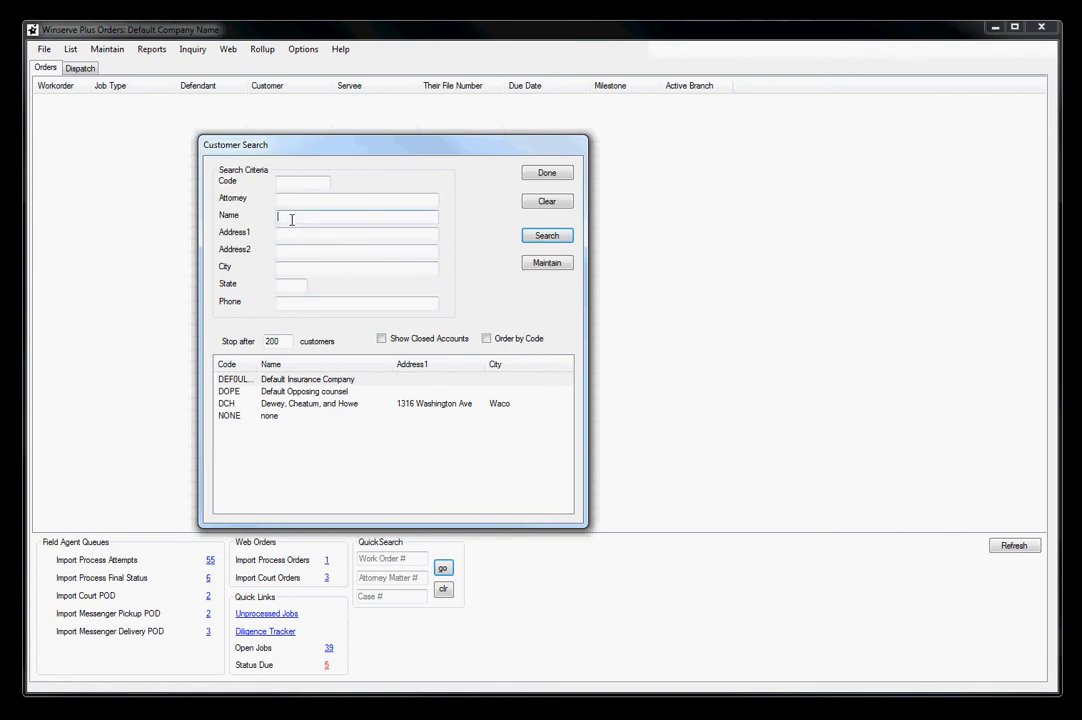
type("dewey")
left_click(547, 241)
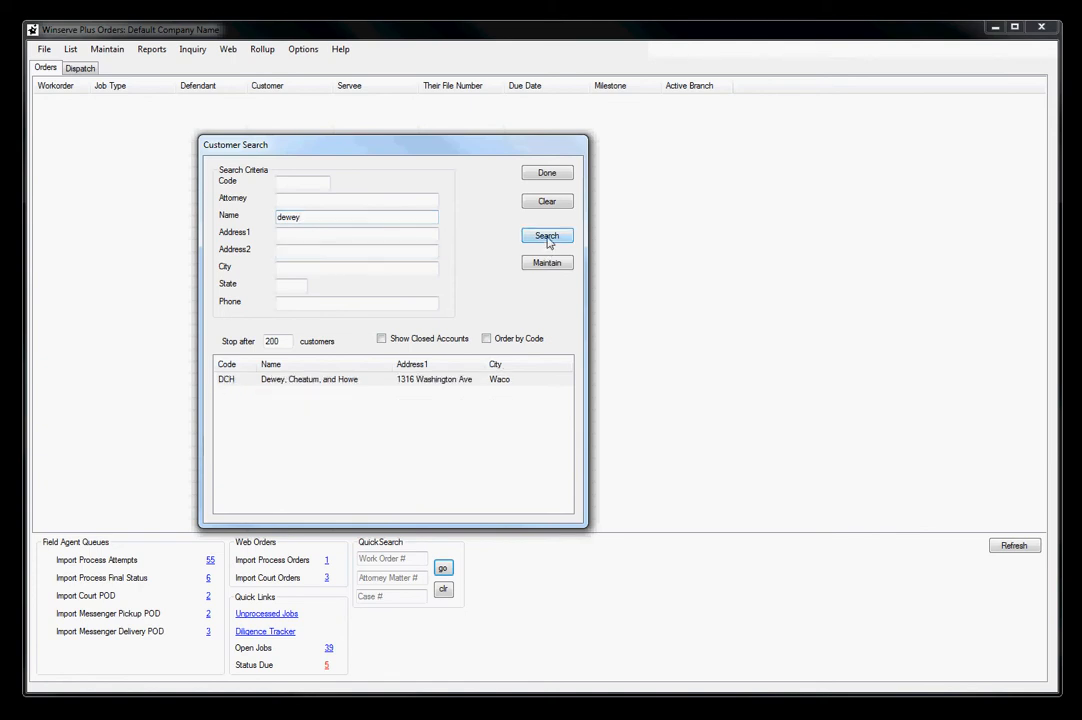
left_click(304, 381)
Reset the search to list all customers and look up the firm by a partial name using the wildcard "%cheatum"
left_click(544, 204)
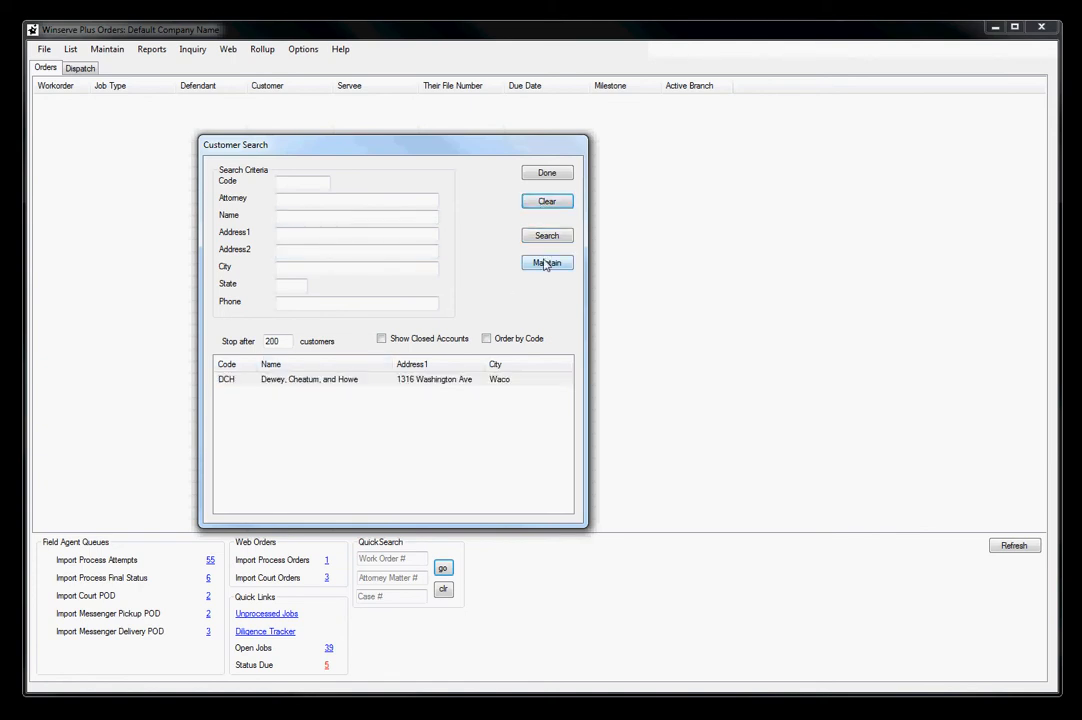
left_click(549, 237)
left_click(309, 219)
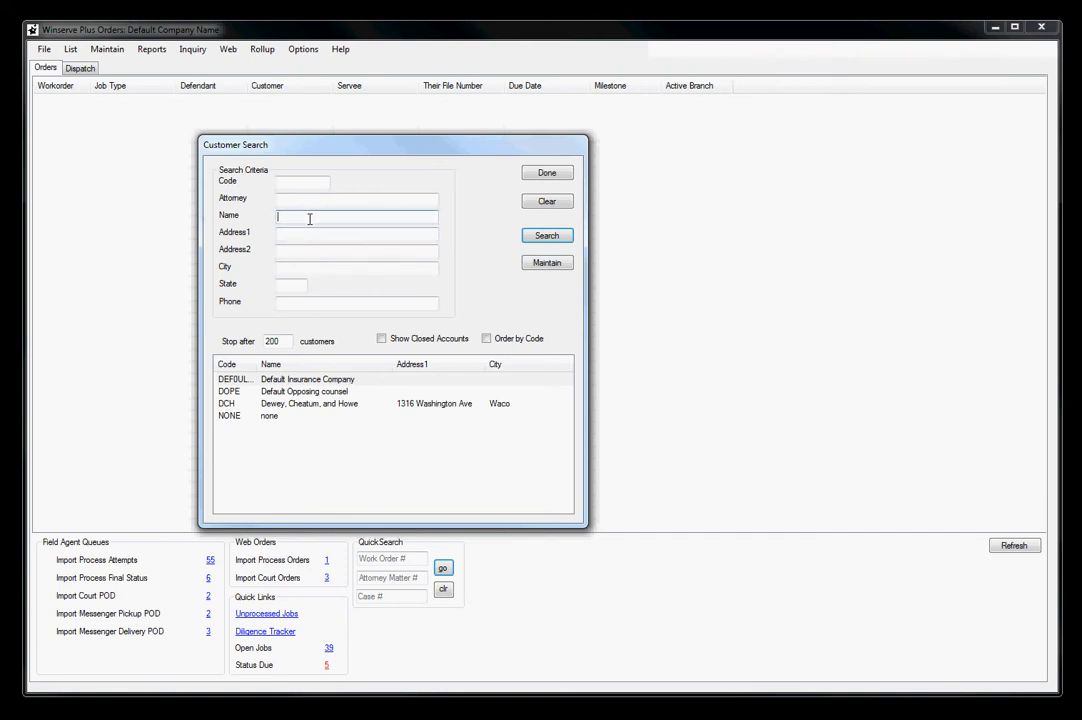
type("%")
type("cheatum")
left_click(555, 240)
left_click(325, 380)
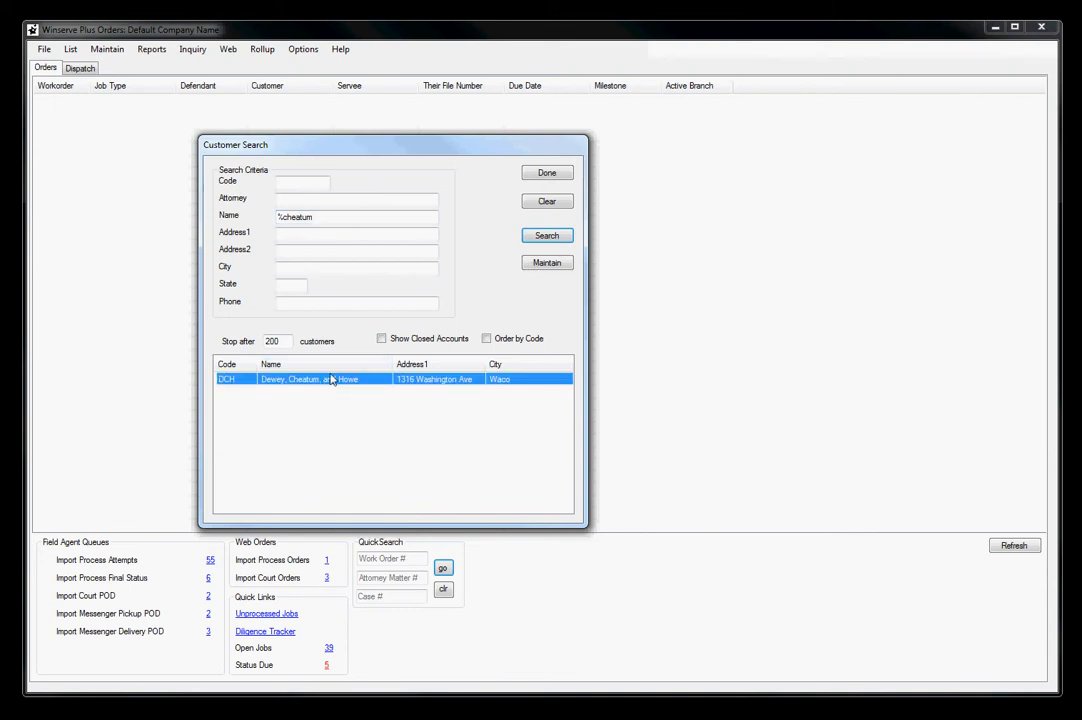
Clear the search criteria, list all customers again and start a new customer record
left_click(547, 201)
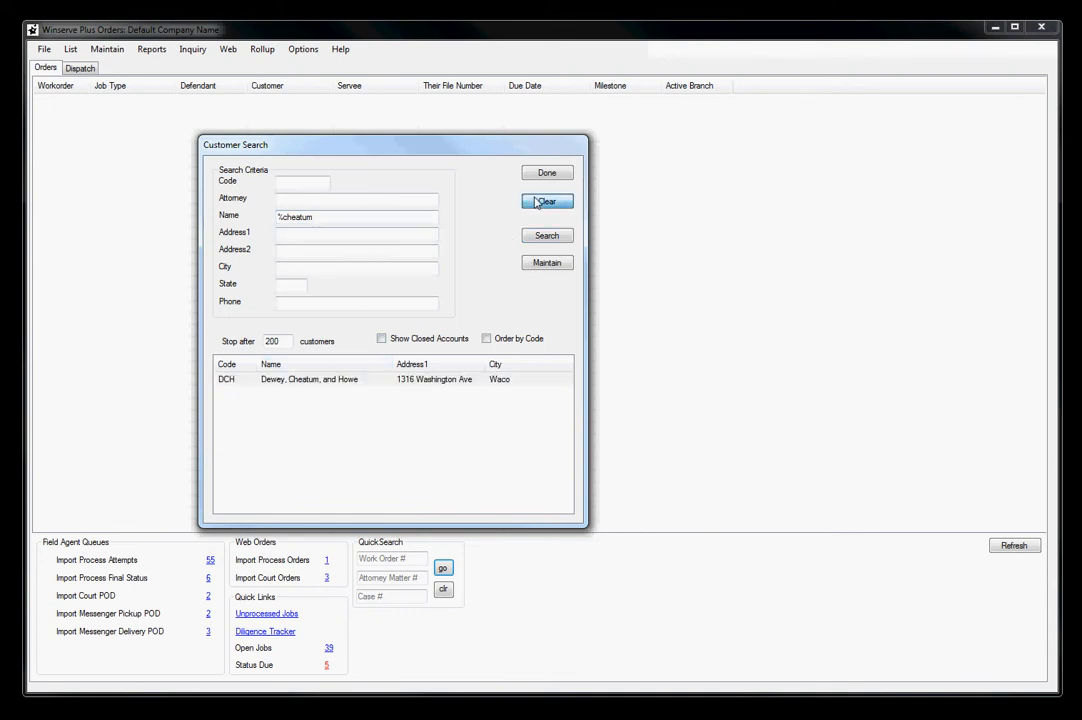
left_click(549, 240)
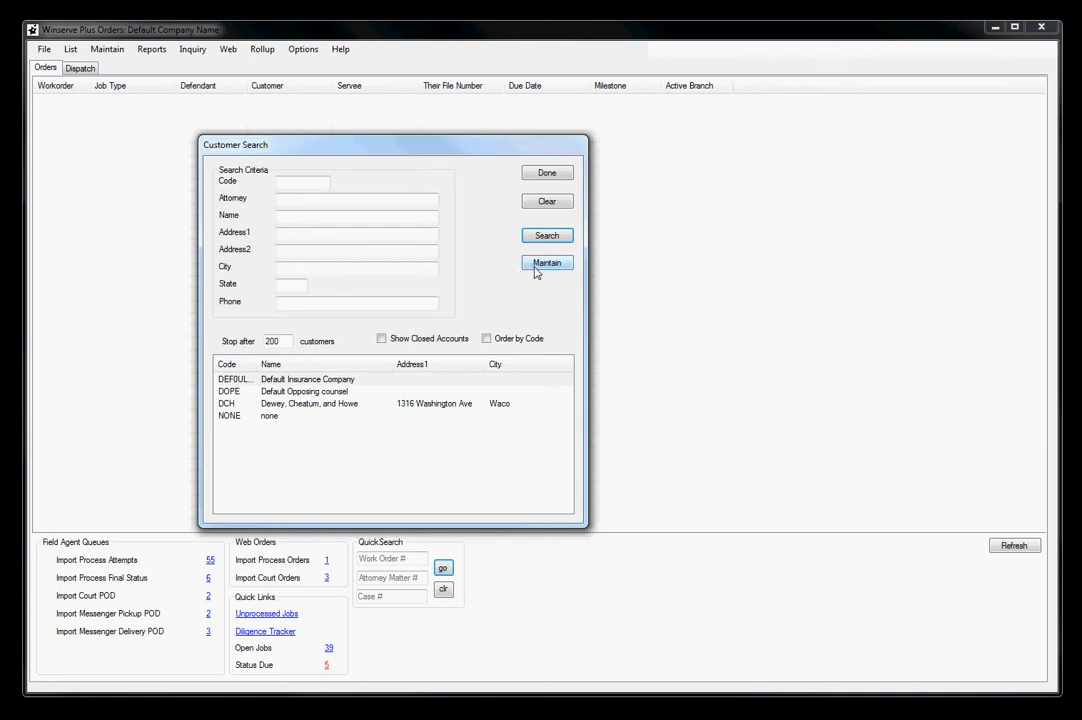
left_click(545, 265)
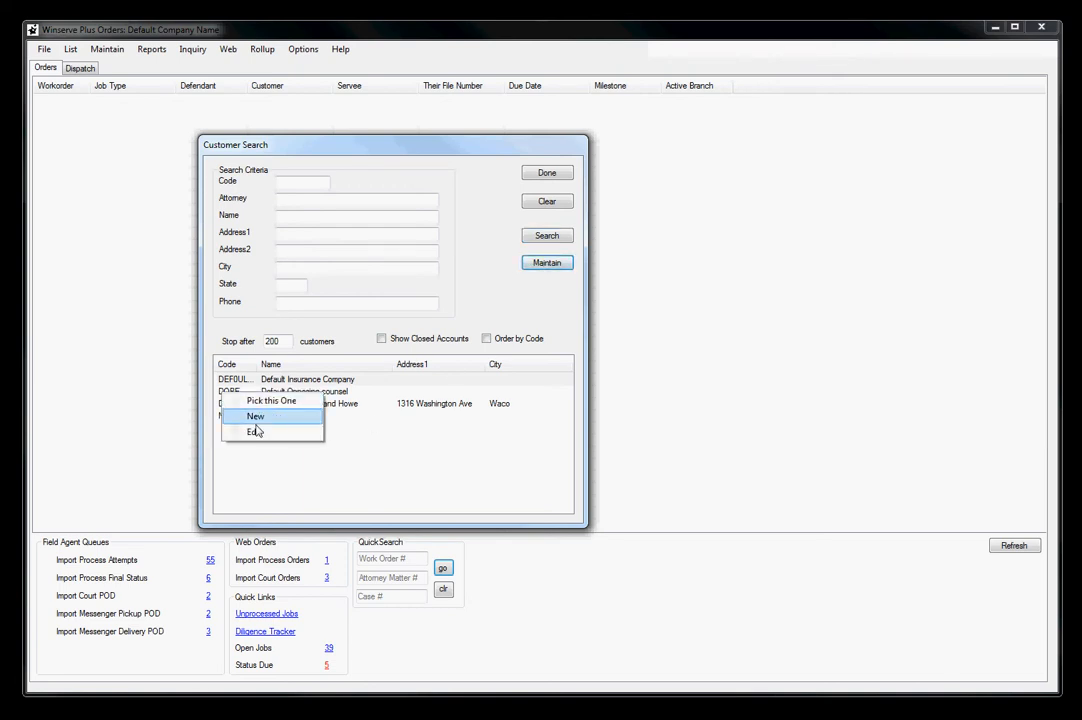
left_click(347, 447)
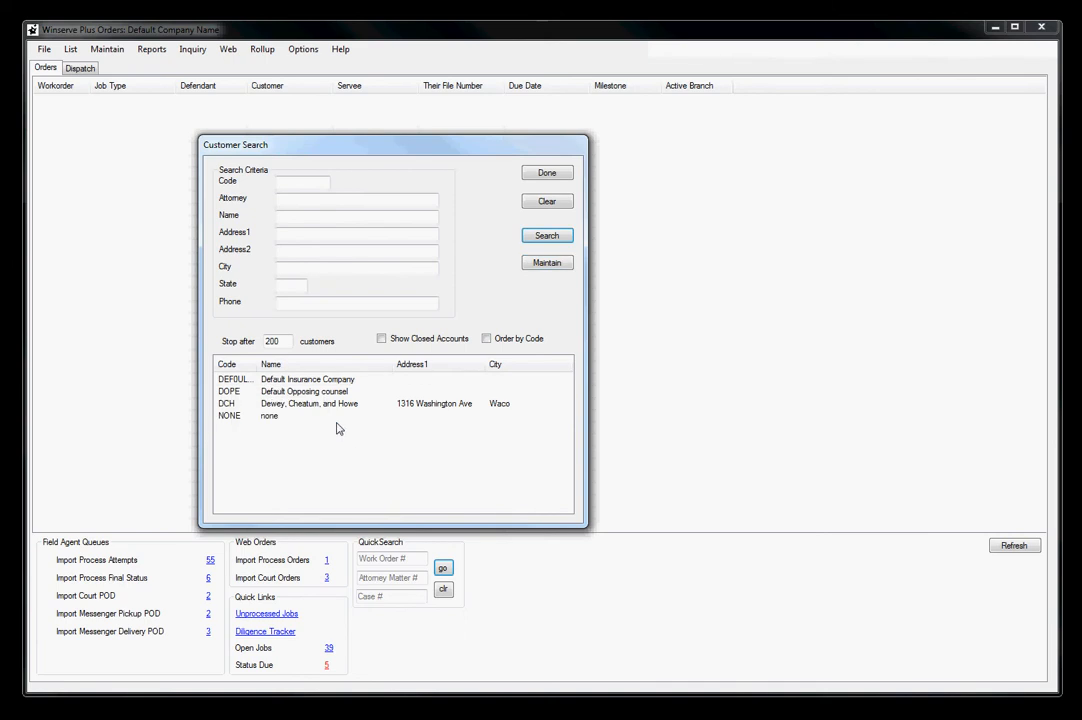
right_click(338, 428)
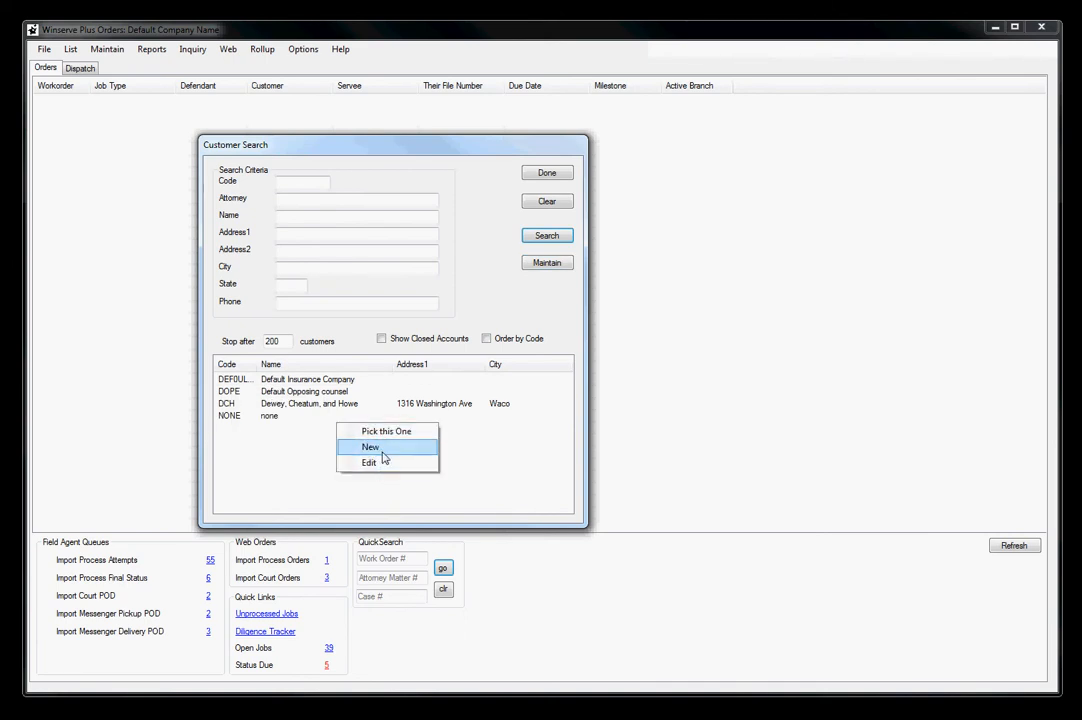
left_click(371, 448)
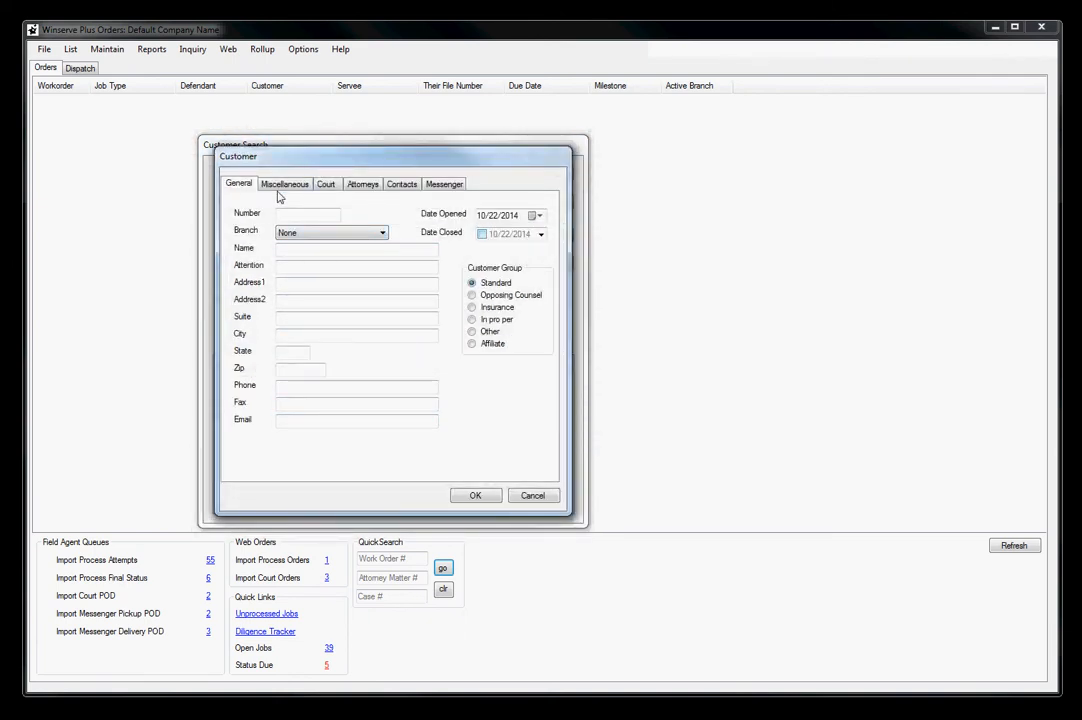
Enter the customer number for the new record and check the available branch options
left_click(318, 214)
type("SG1")
key("Tab")
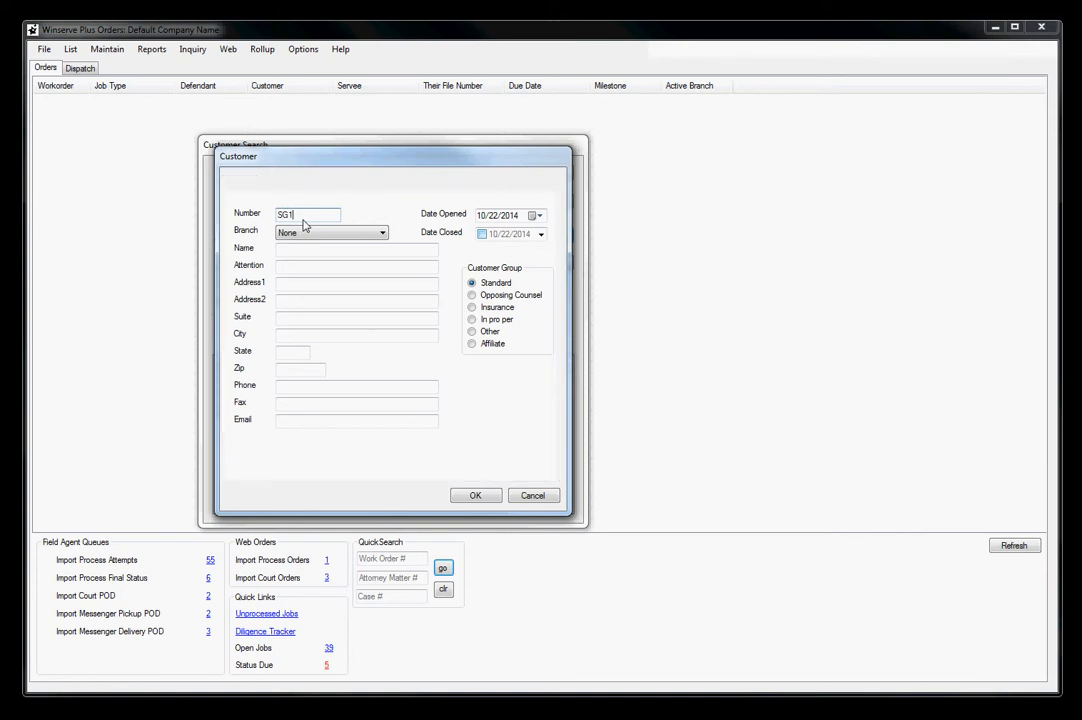
left_click(382, 233)
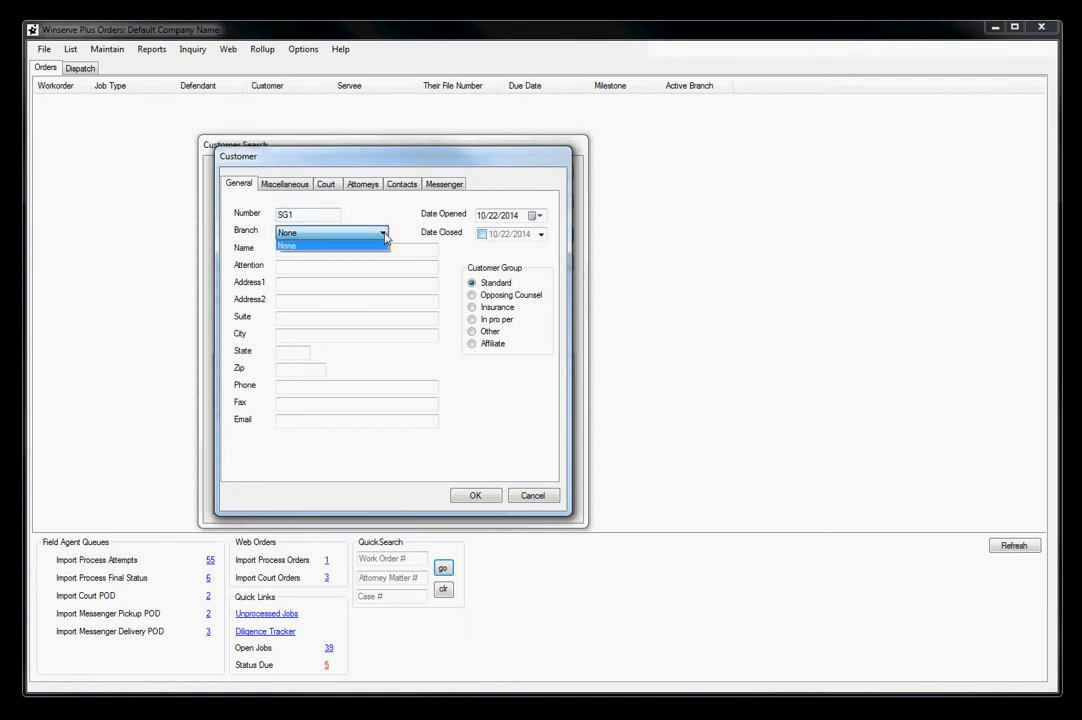
left_click(386, 218)
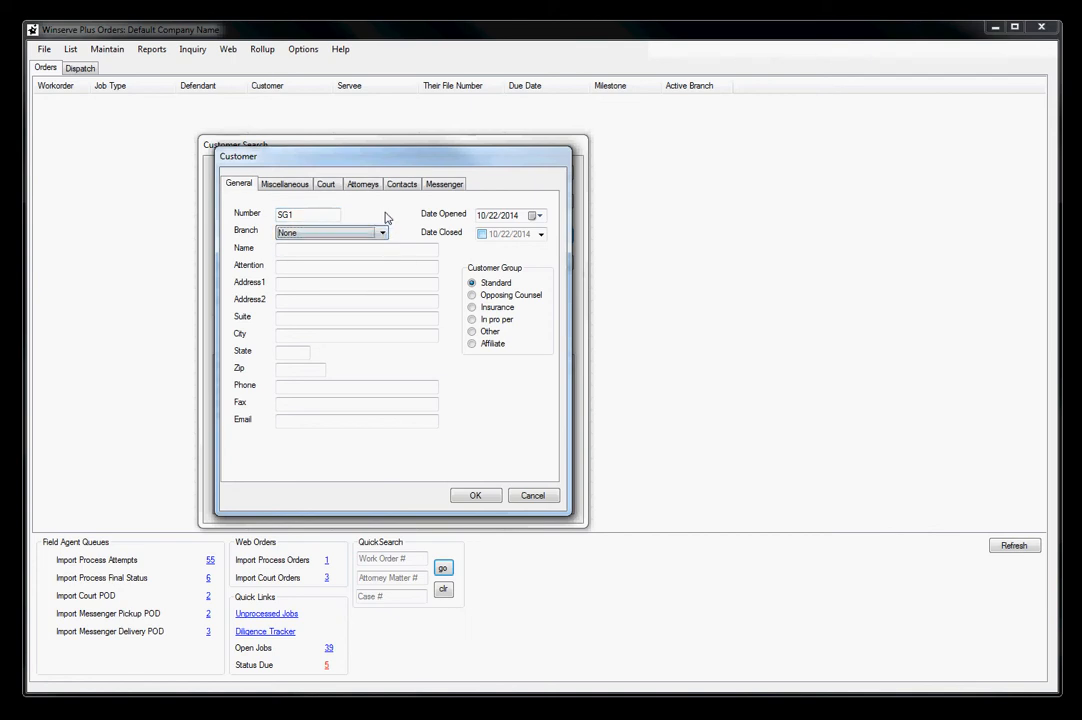
Enter "Saul Goodman and Associates" as the customer's firm name
left_click(338, 251)
left_click(297, 249)
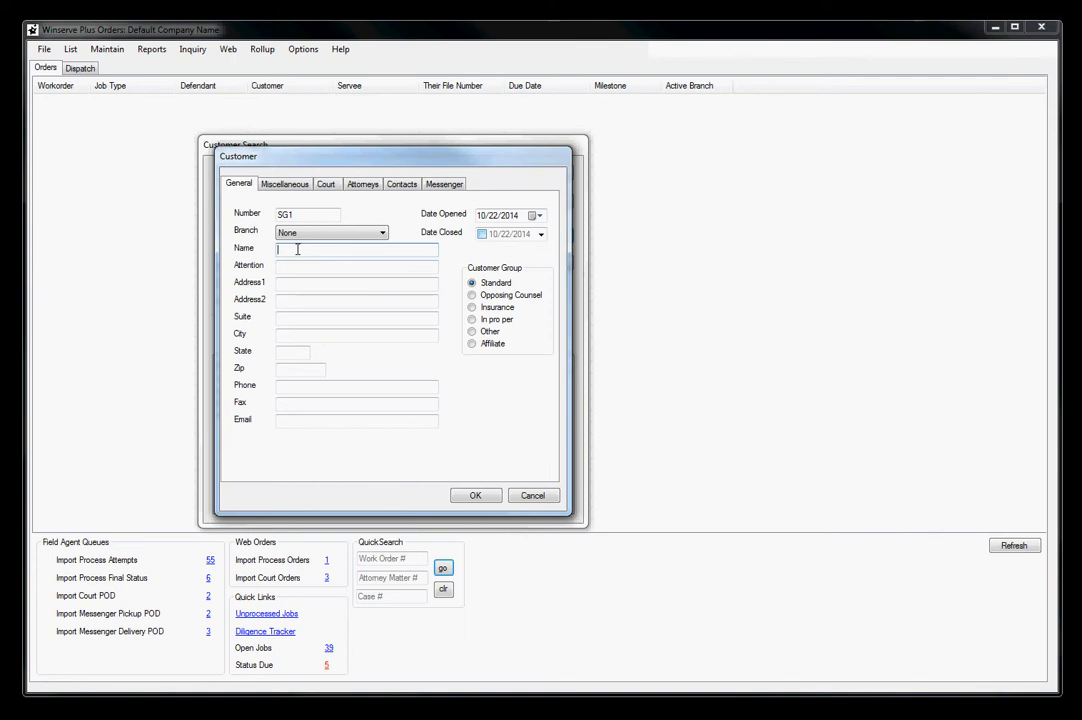
type("Saul Goodman and Associates")
key("Tab")
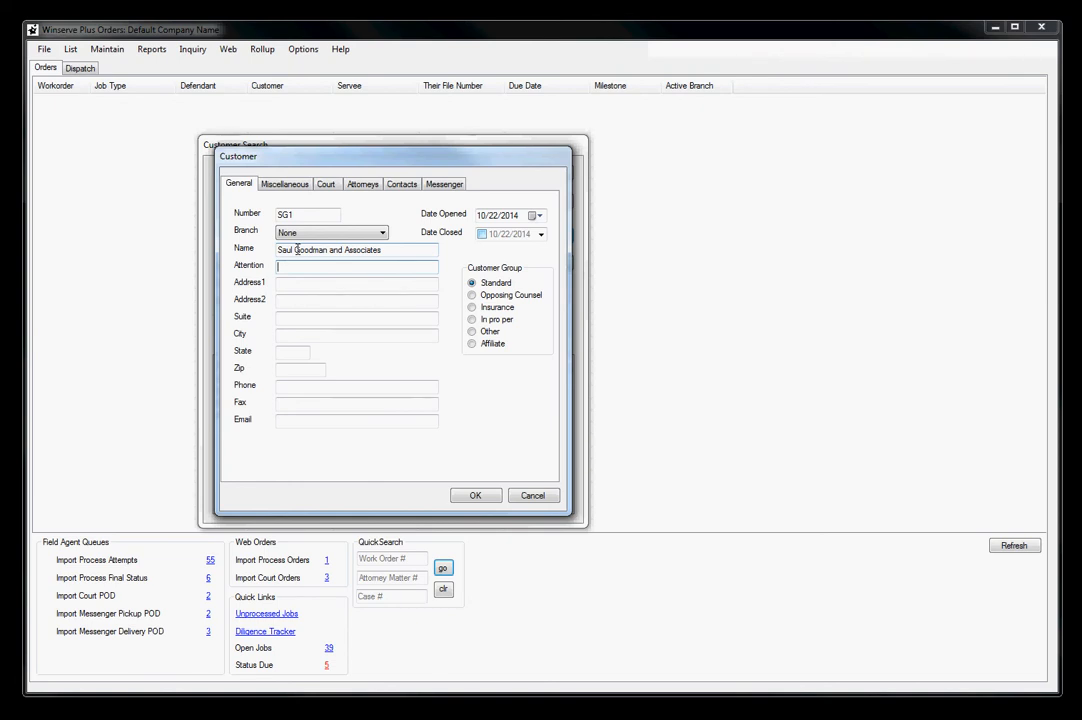
Enter the customer's street address in Address1, leaving Attention blank
key("Tab")
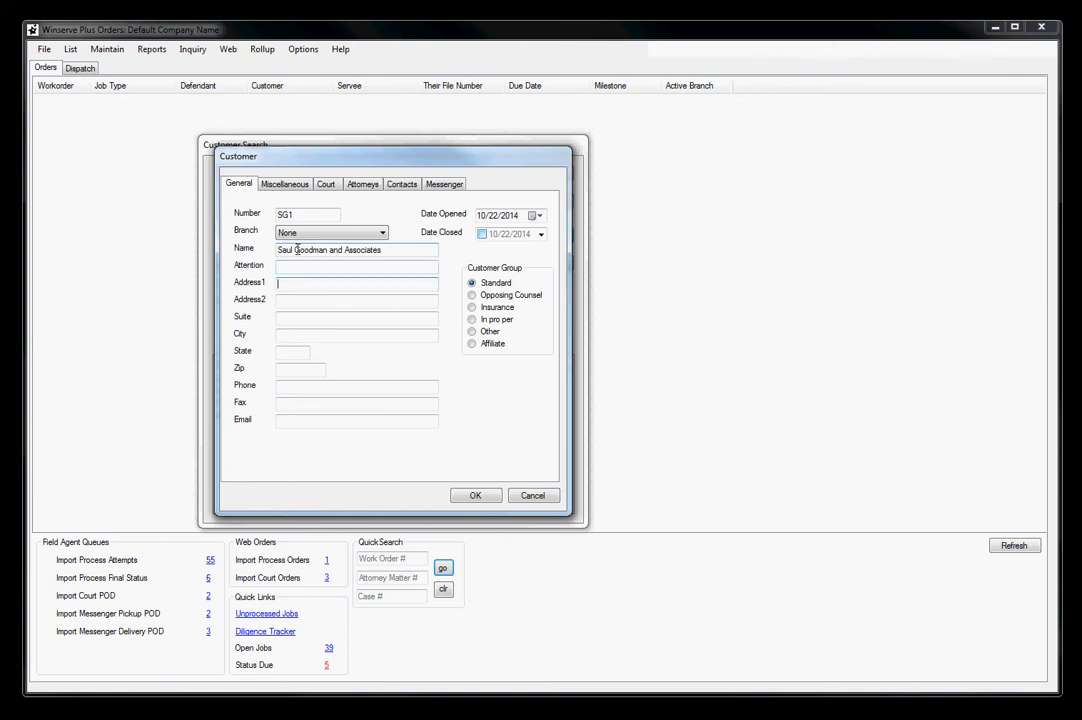
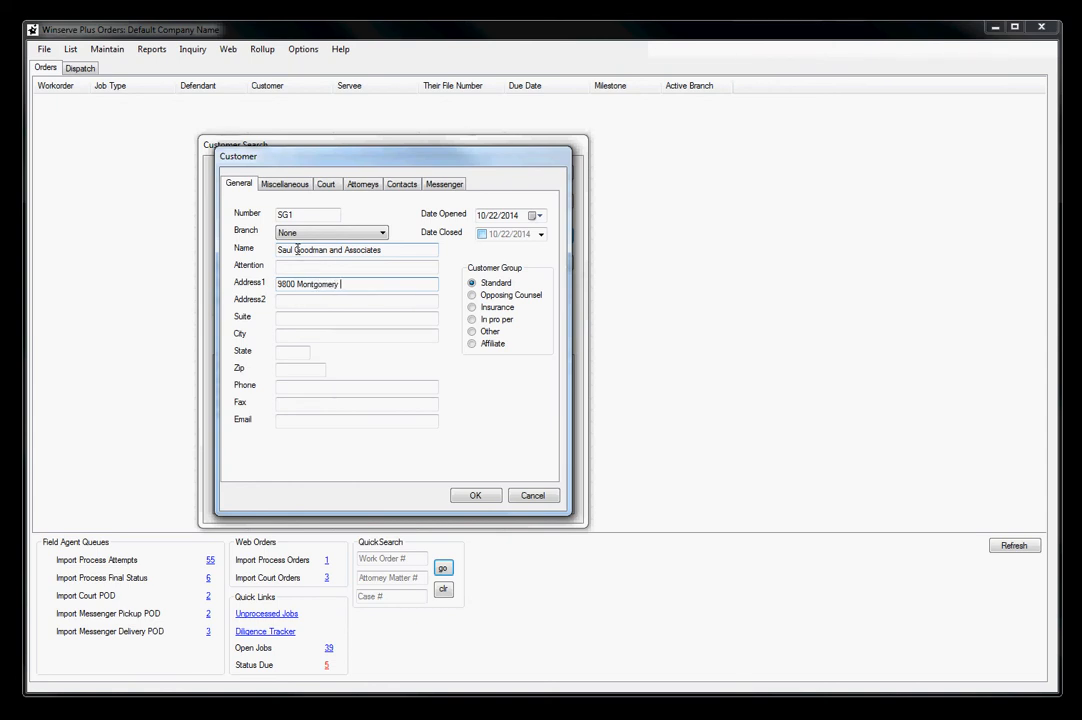
Fill in the customer's city and state, leaving Address2 and Suite blank
key("Tab")
key("Tab")
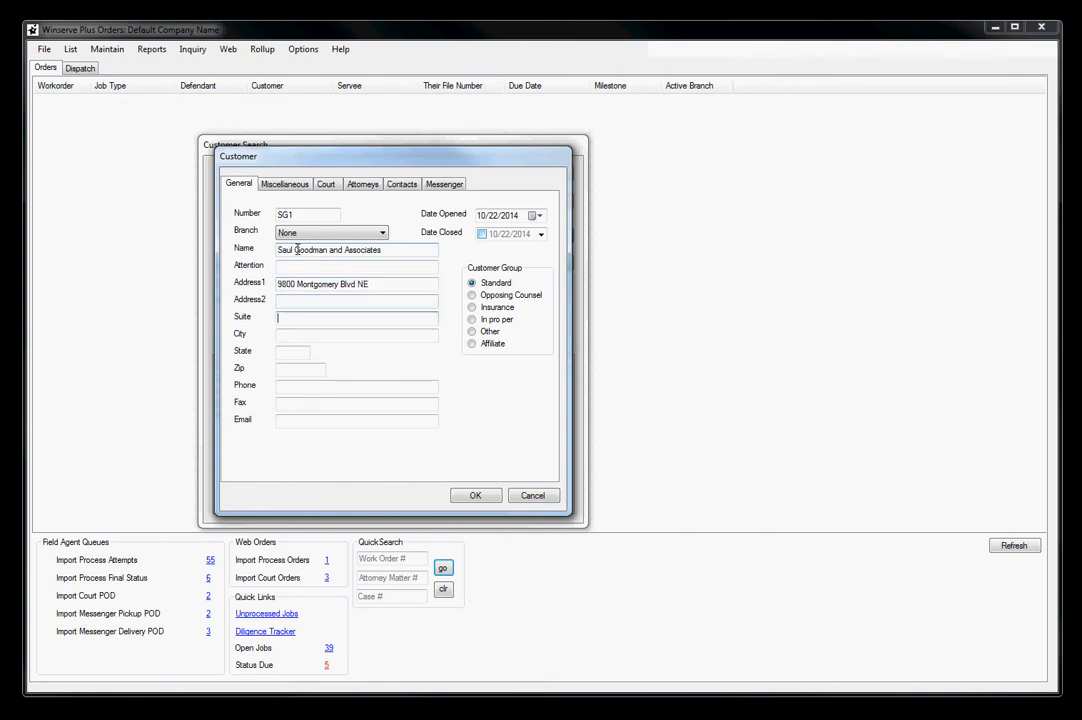
key("Tab")
type("Albu")
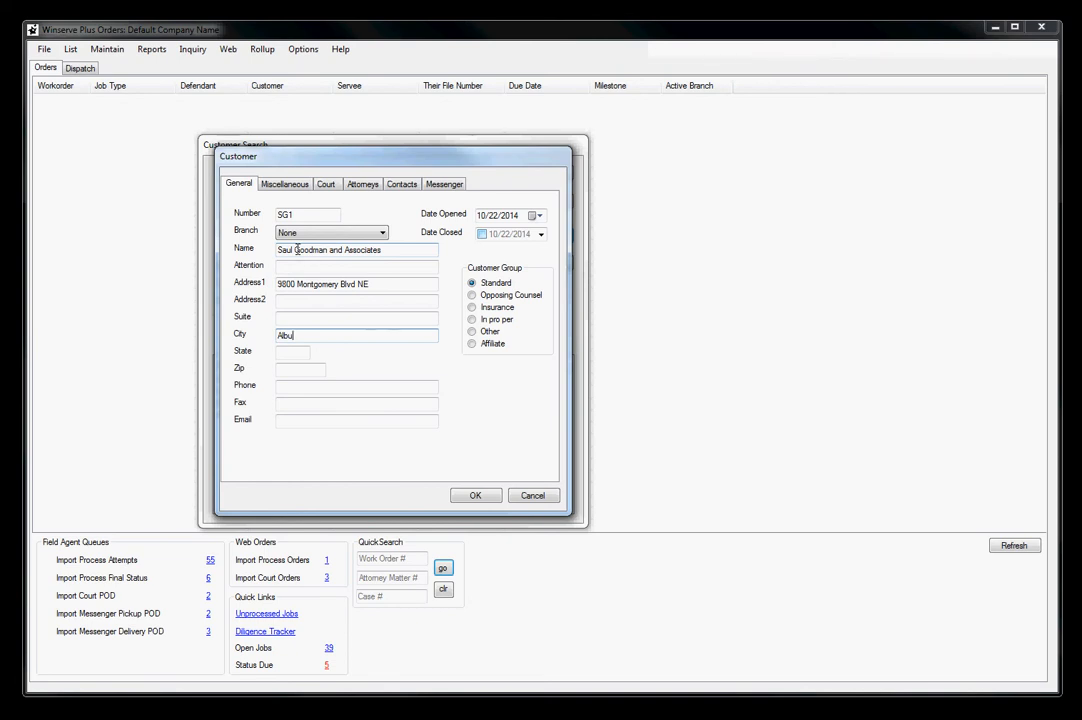
type("querque")
key("Tab")
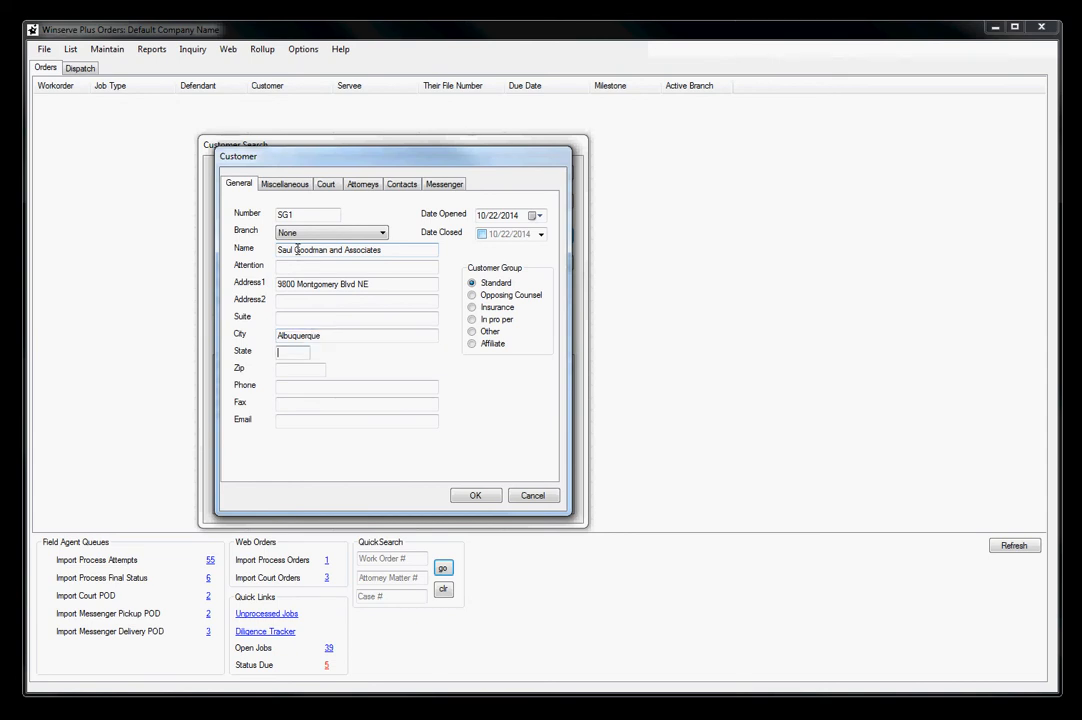
type("NM")
key("Tab")
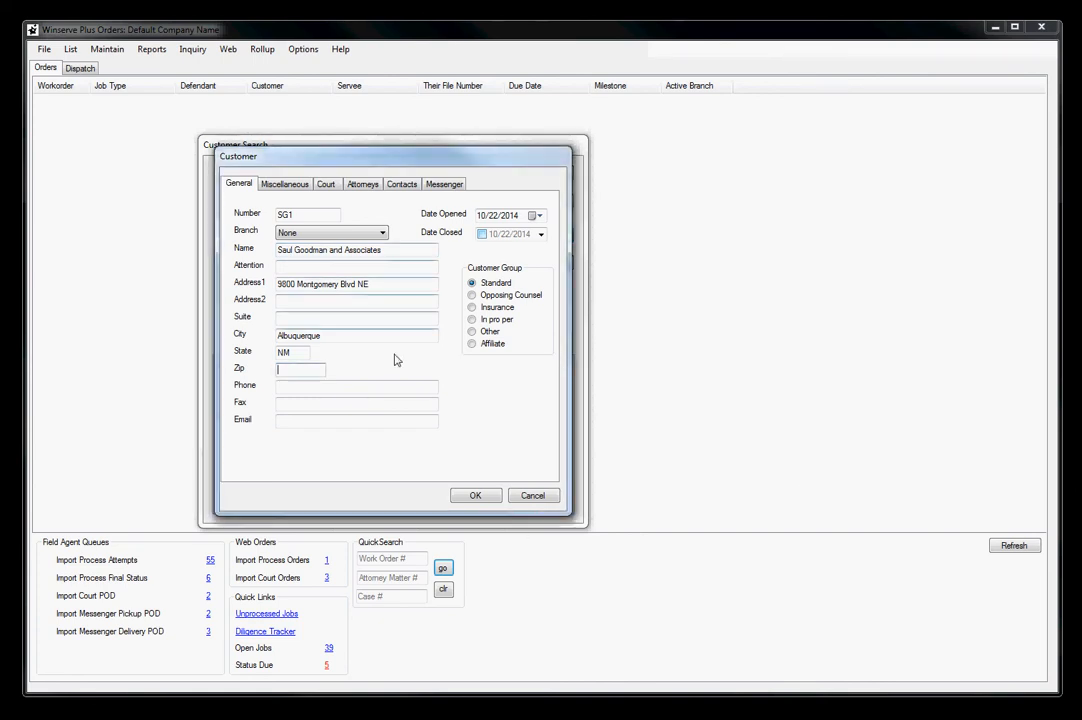
Enter the customer's zip code and phone number
left_click(296, 369)
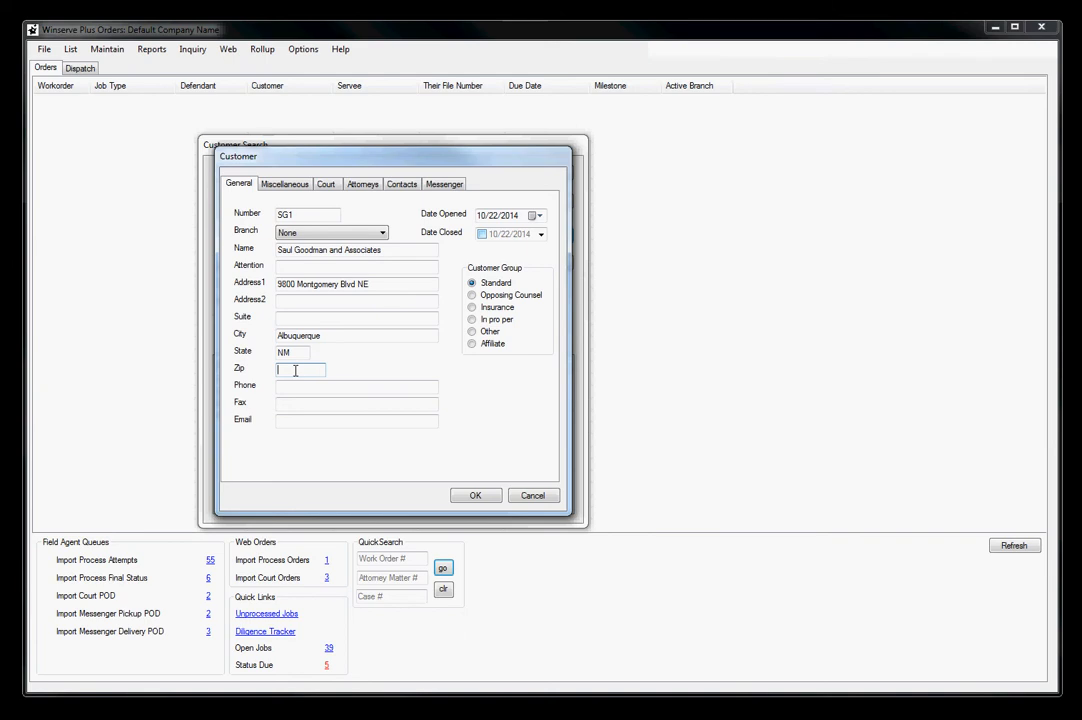
type("87111")
left_click(294, 385)
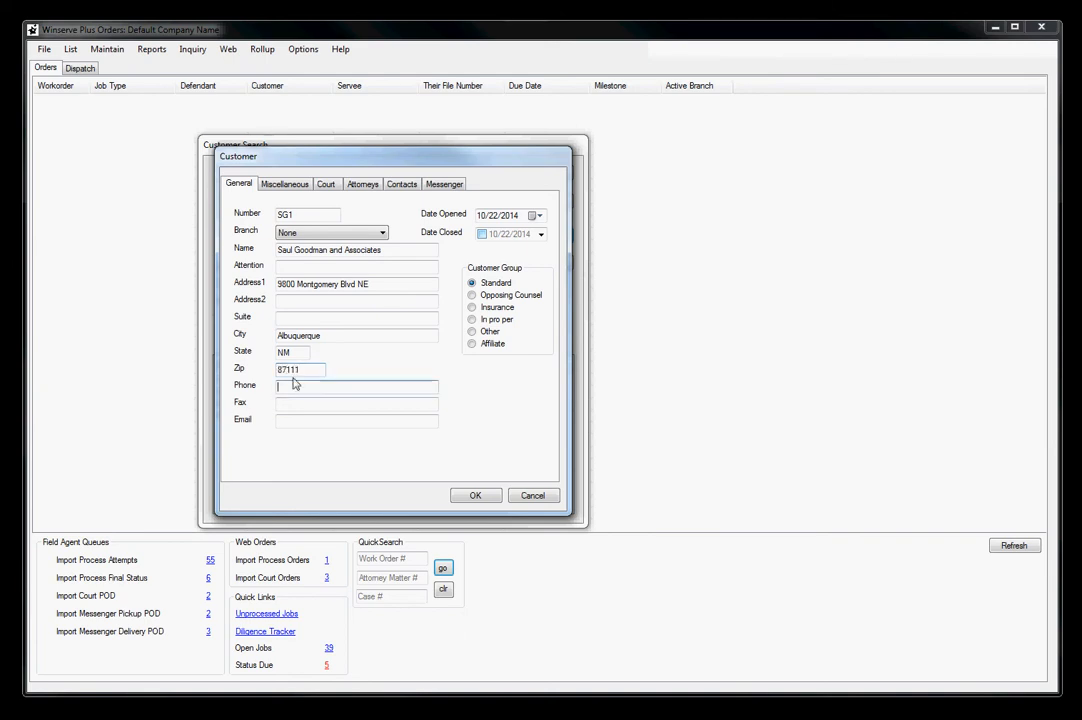
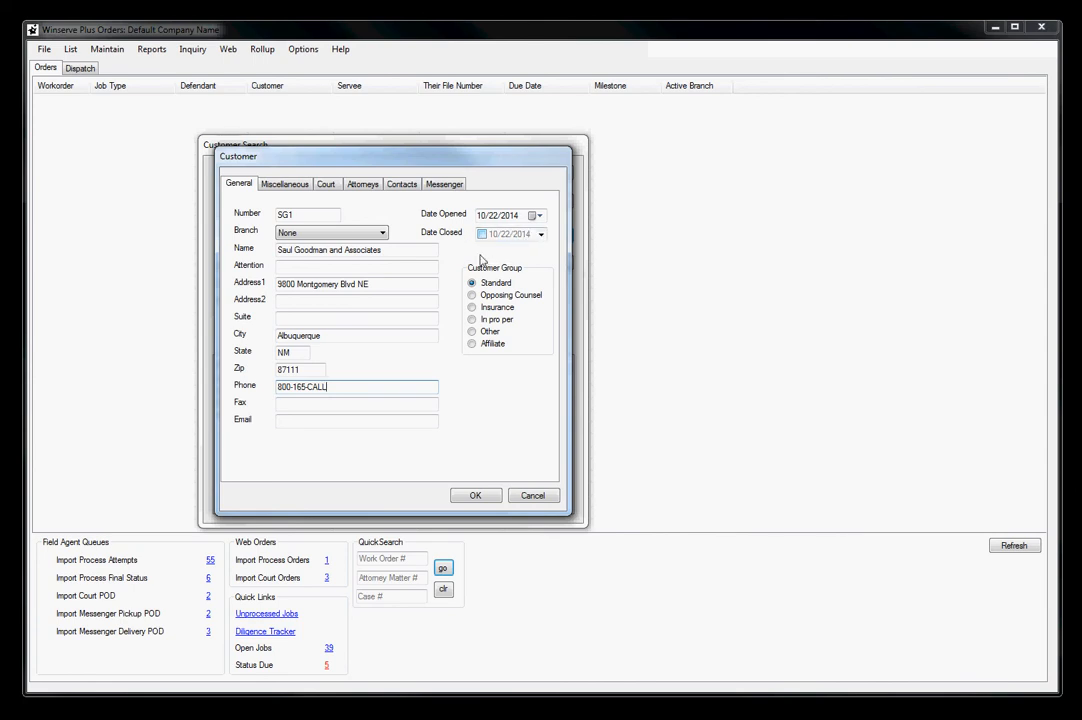
Review the new customer's Miscellaneous settings, including the customer type choices, and the Court settings
left_click(284, 186)
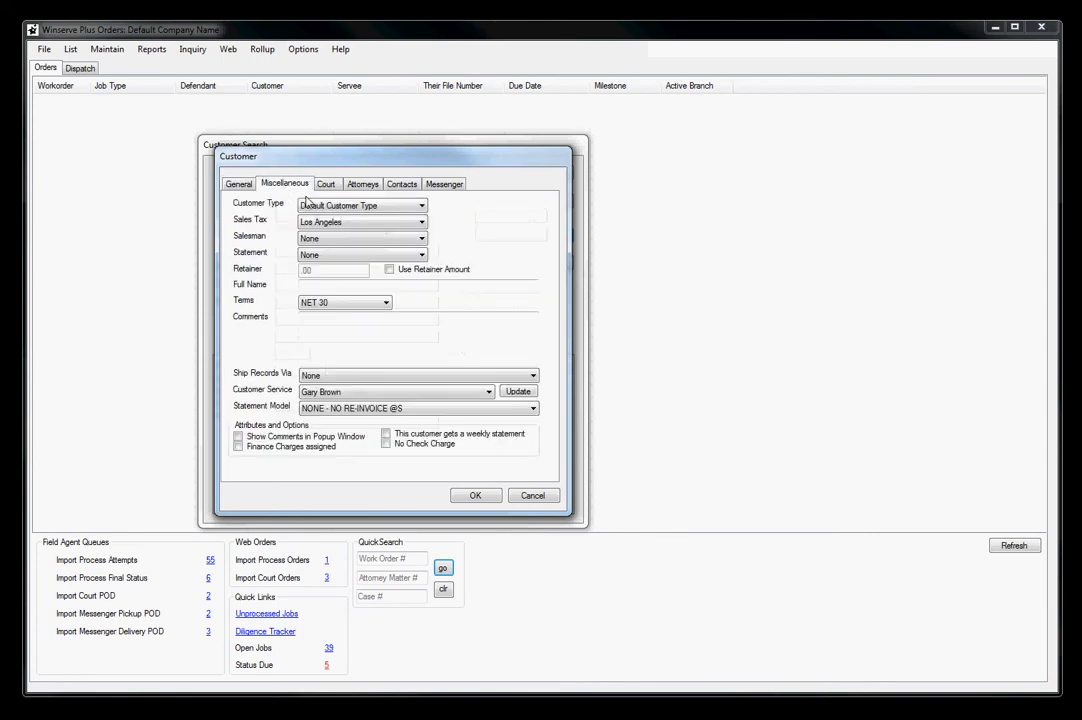
left_click(423, 207)
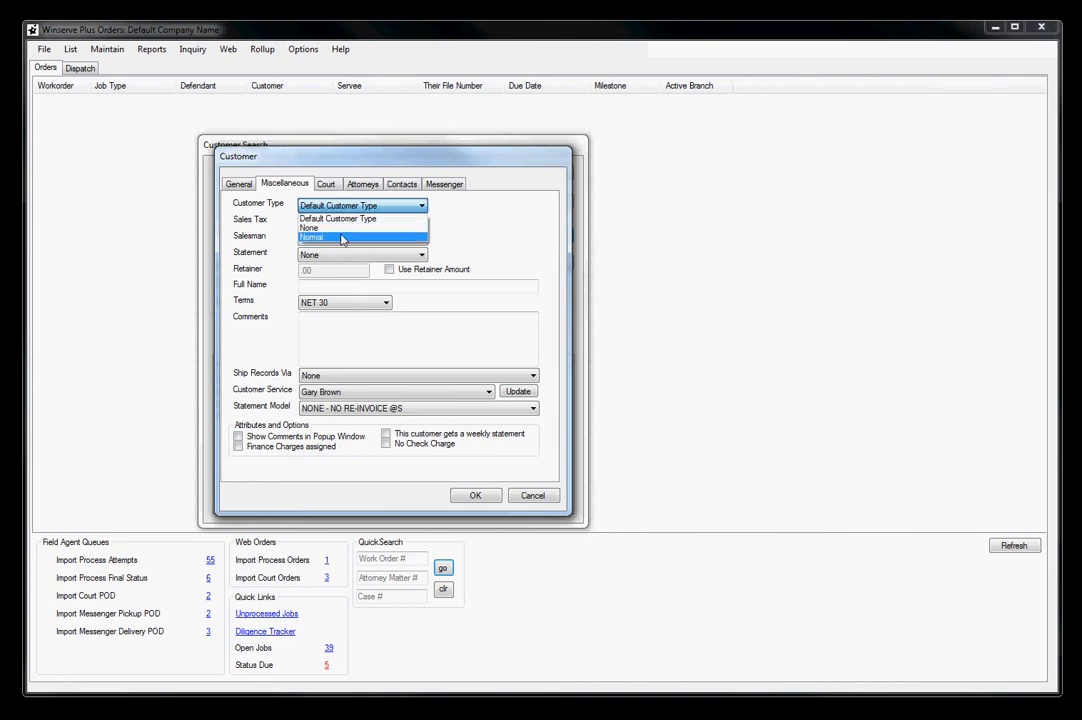
left_click(465, 212)
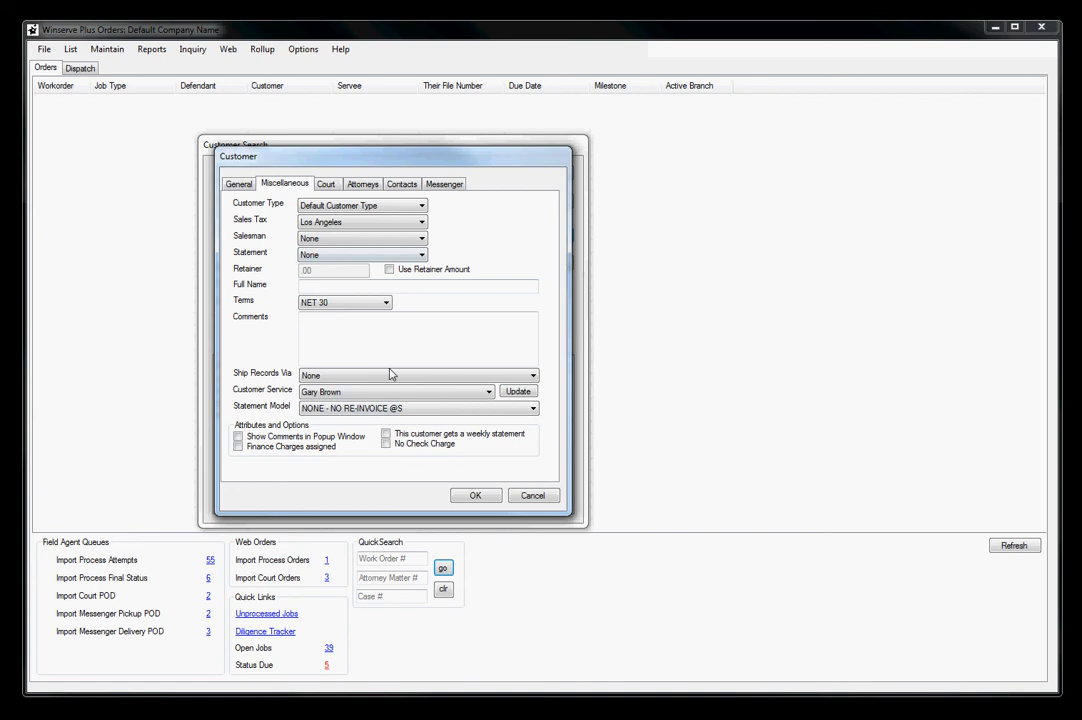
left_click(327, 186)
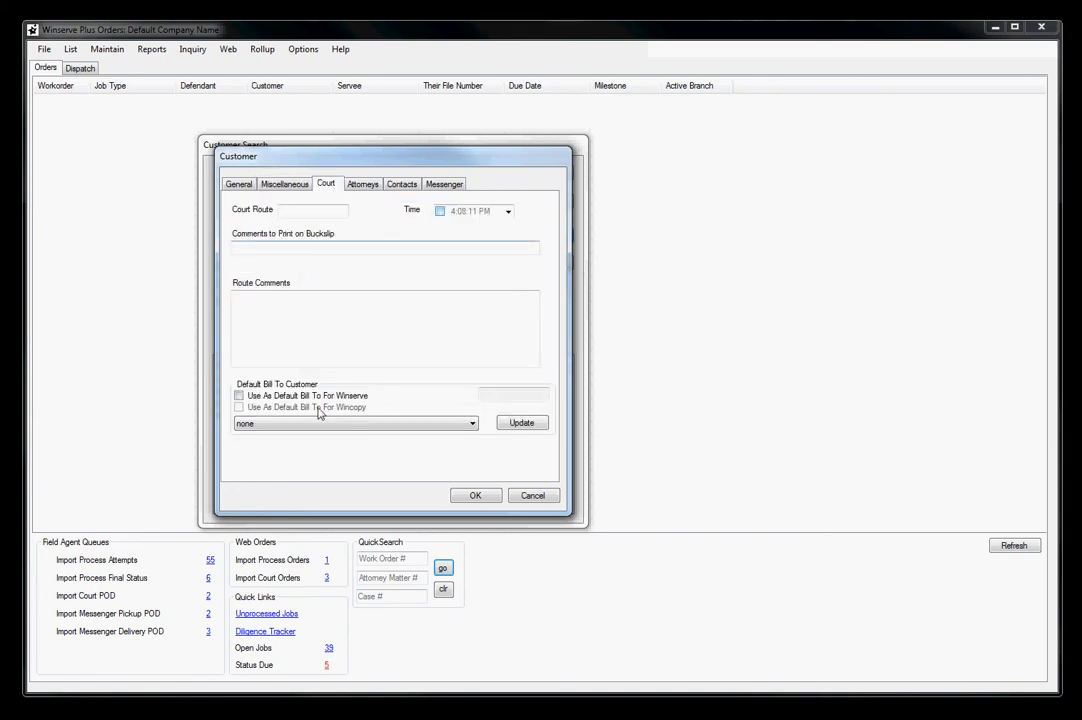
Add an attorney to the new customer, entering only the attorney's full name and leaving the other details blank
left_click(366, 189)
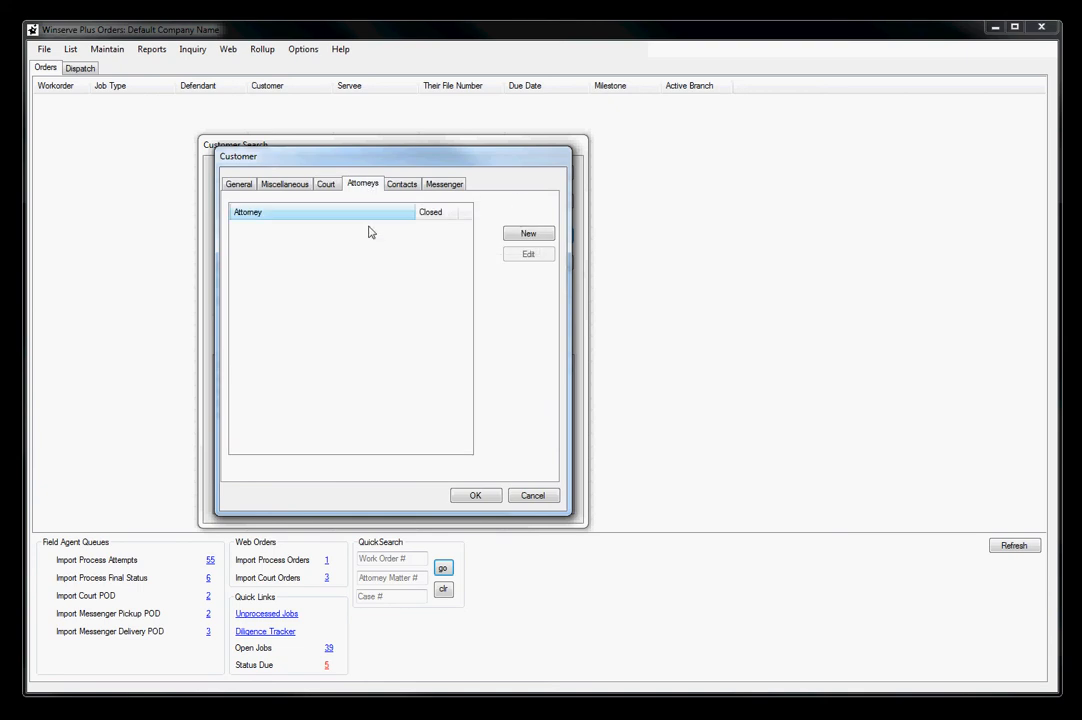
left_click(538, 234)
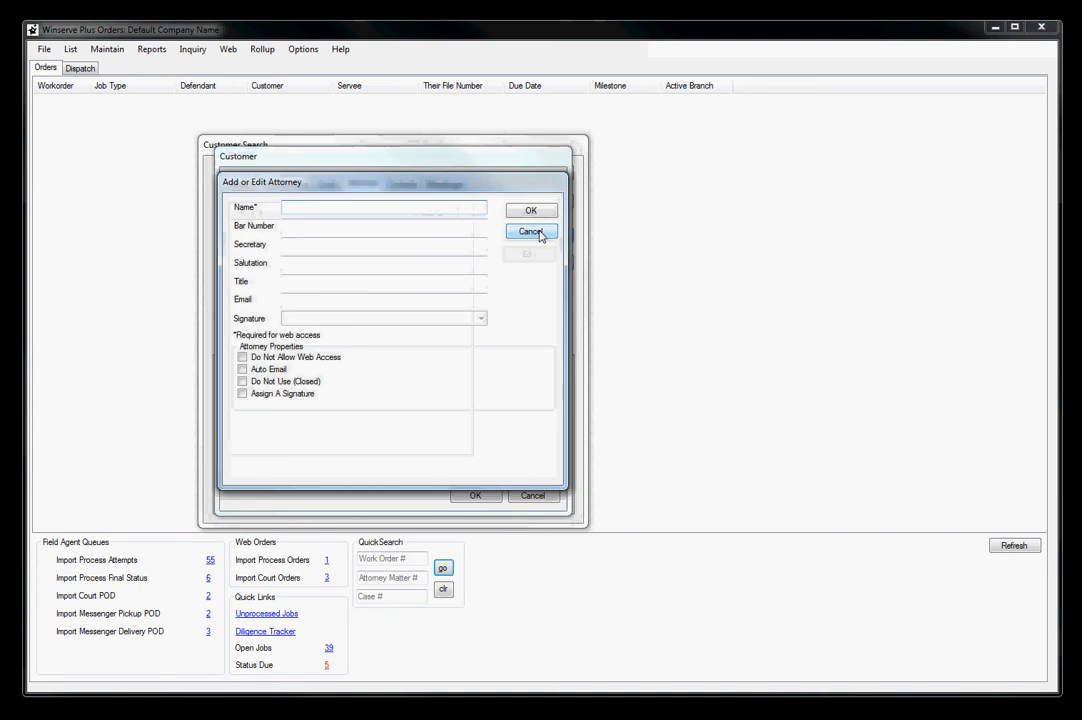
type("Saul Goodman")
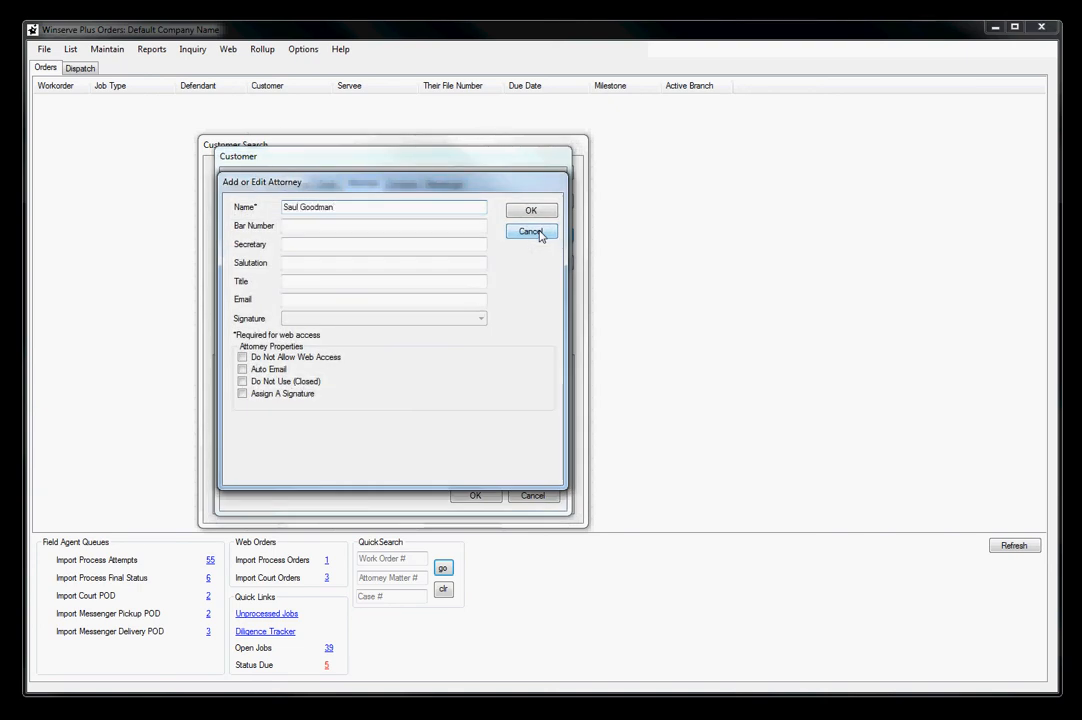
key("Tab")
key("Tab")
key("Tab")
key("Tab")
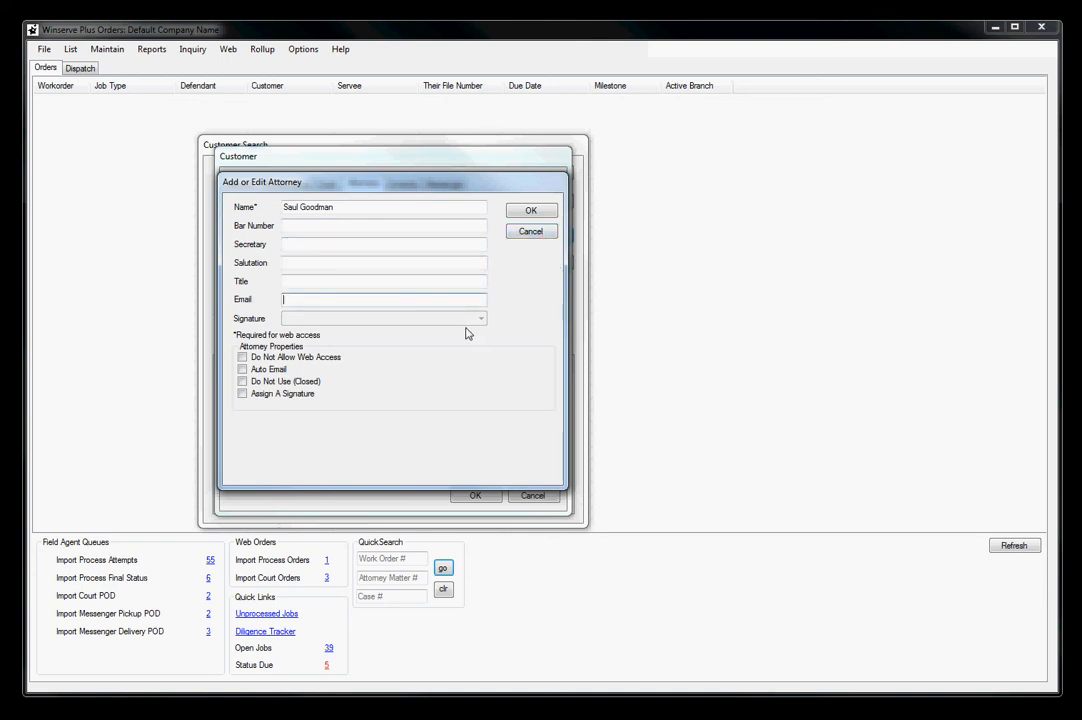
left_click(335, 209)
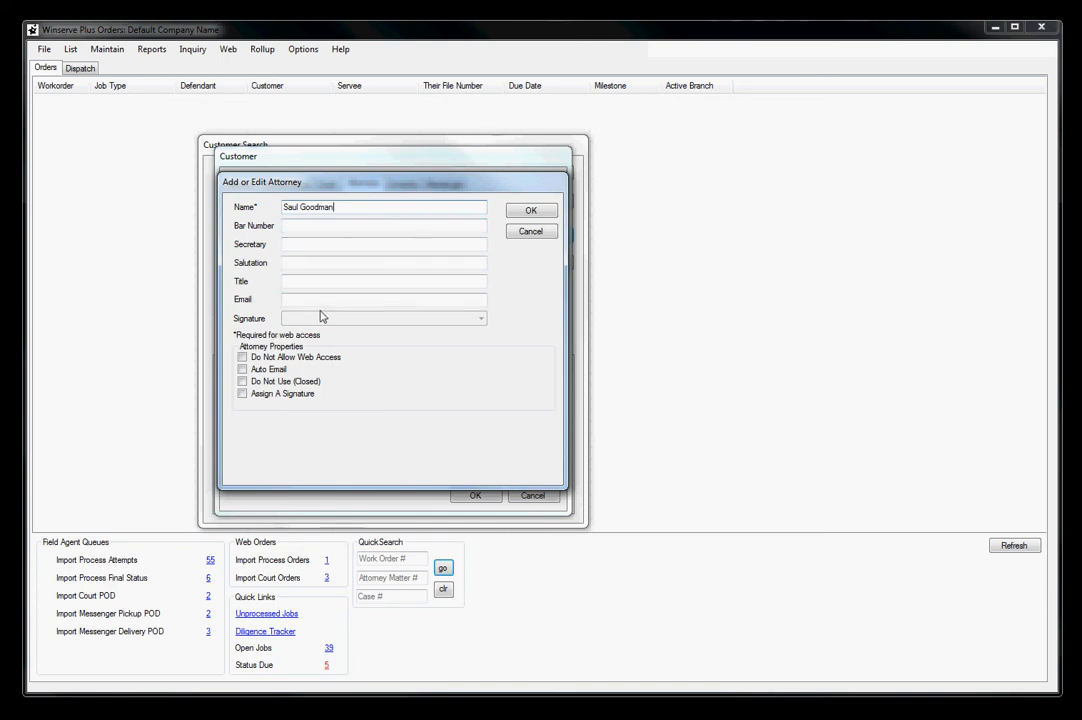
left_click(522, 213)
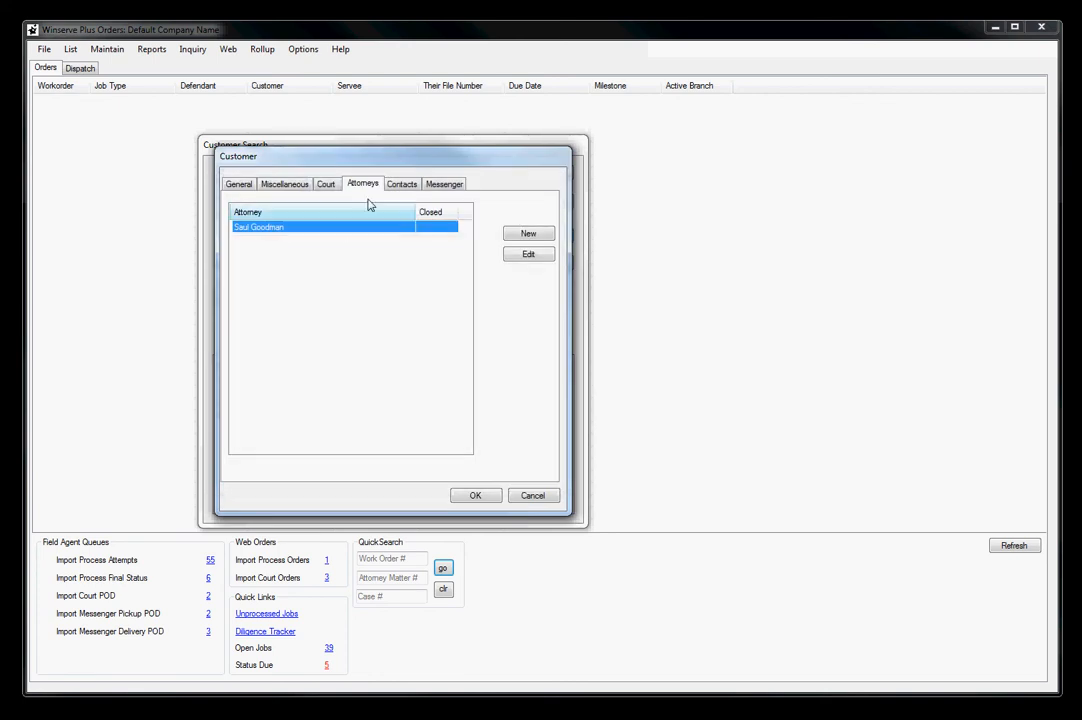
Start a new contact for the customer and enter the contact's name and full ten-digit phone number
left_click(400, 187)
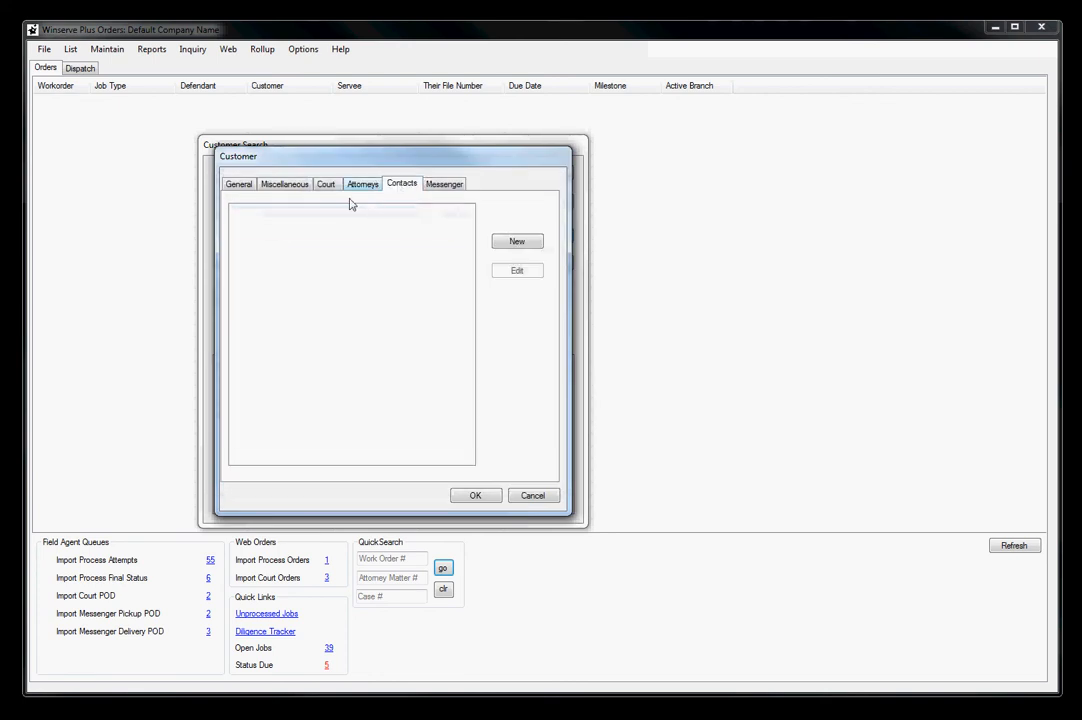
left_click(517, 243)
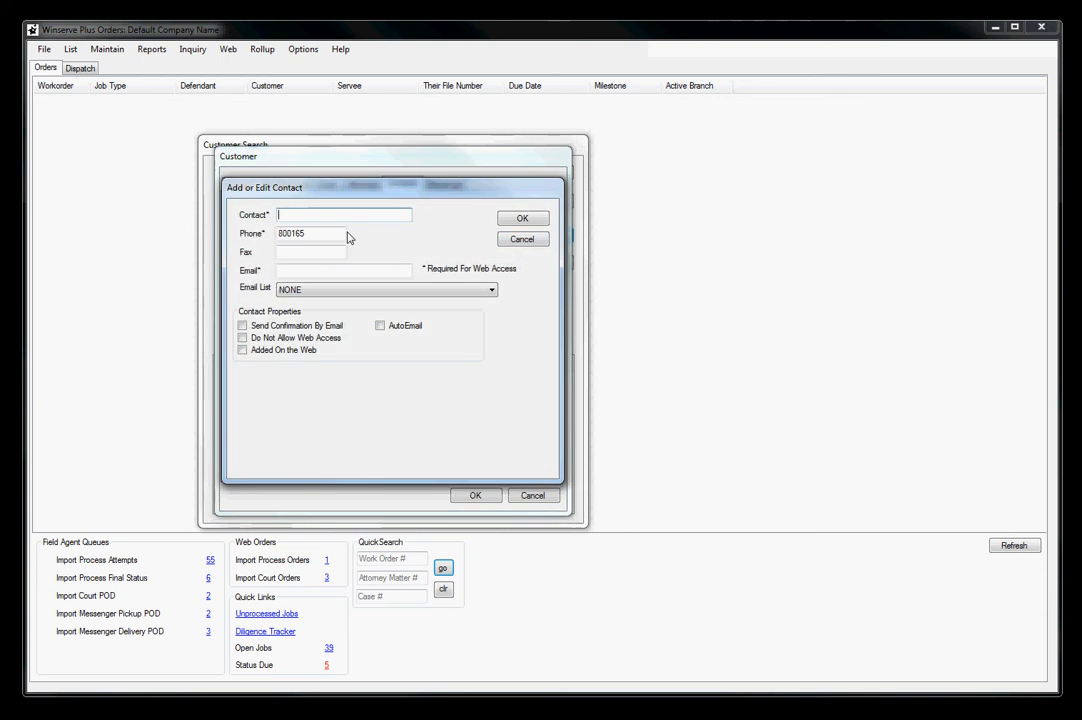
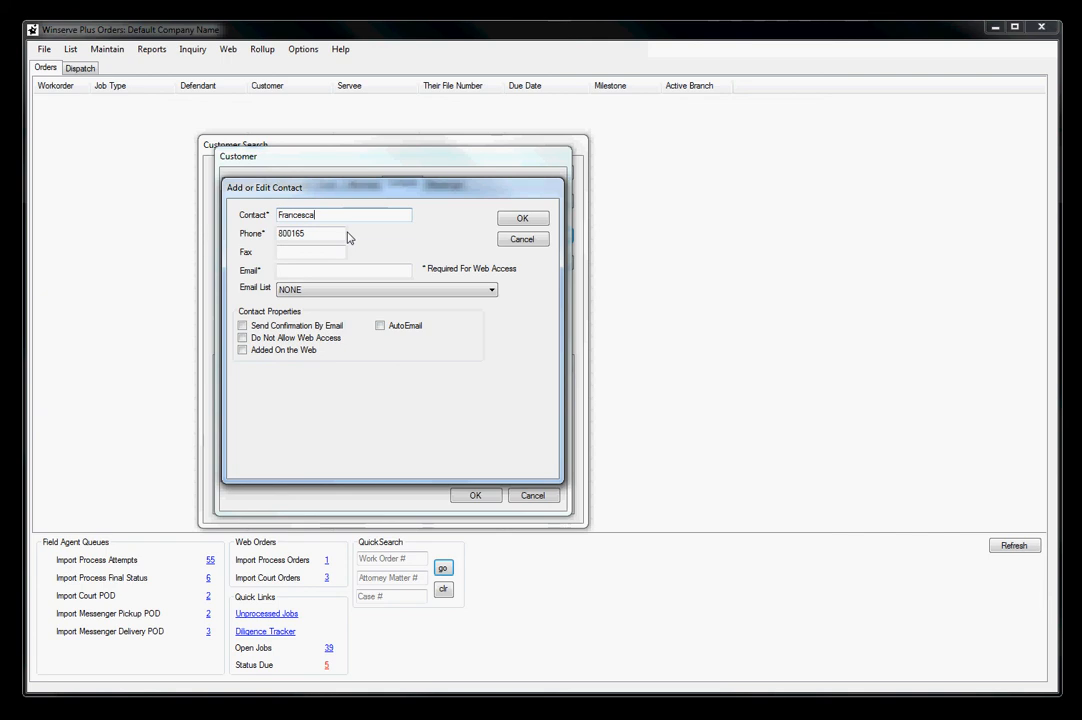
key("Tab")
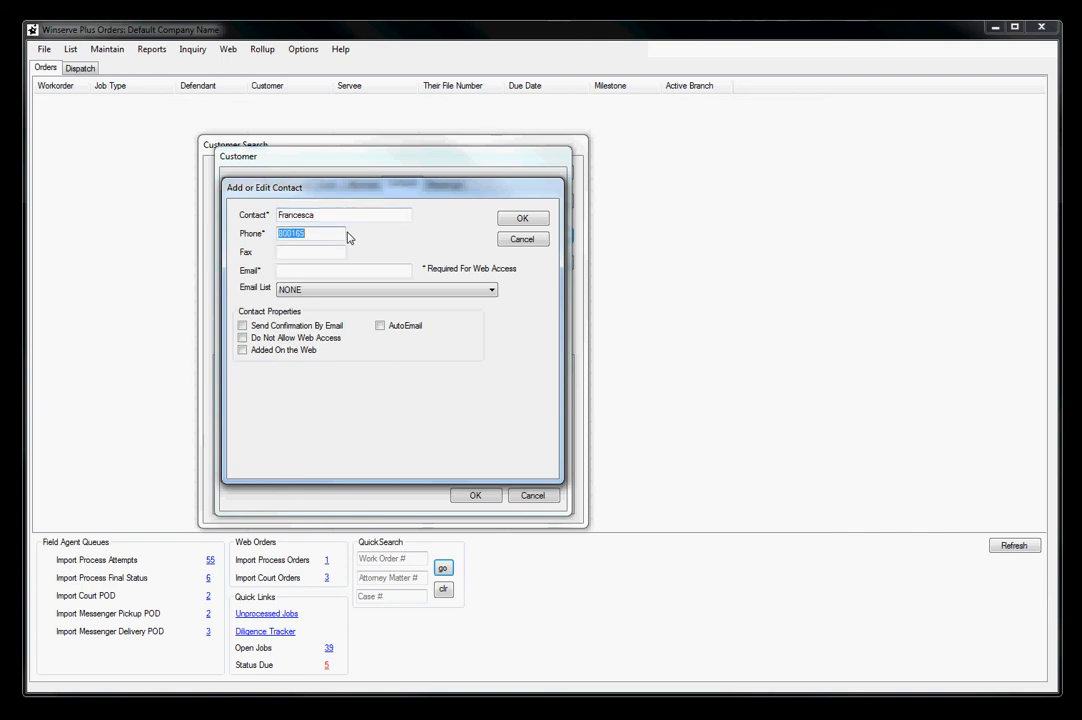
key("Tab")
Enter the contact's email address, enable AutoEmail and save the contact
left_click(339, 269)
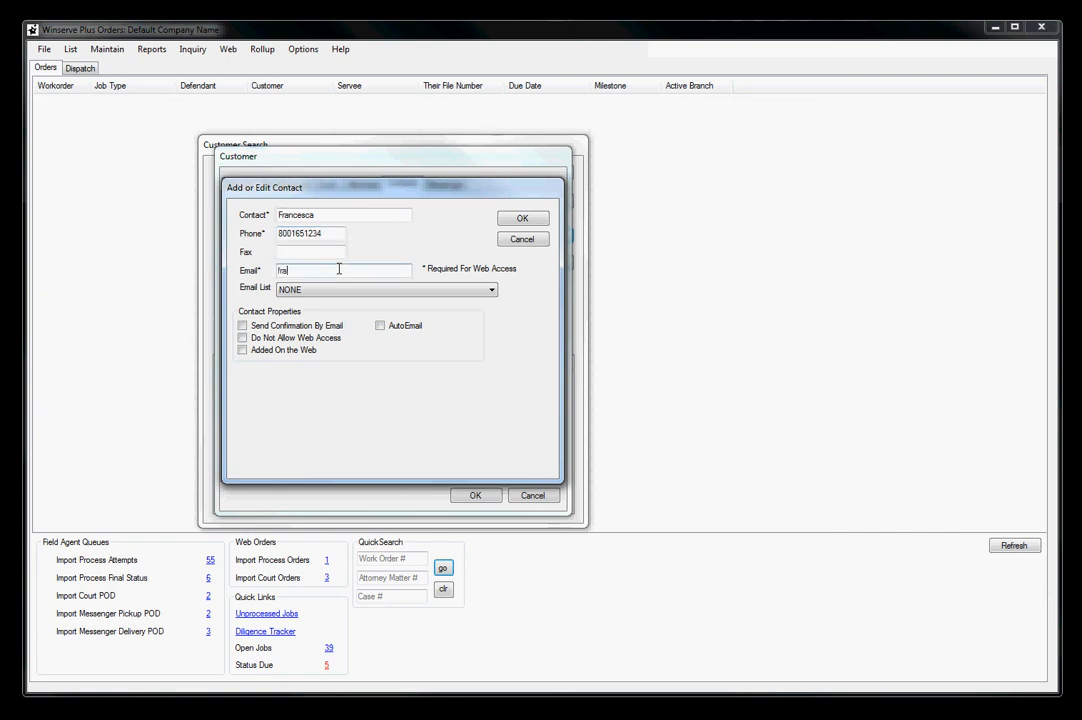
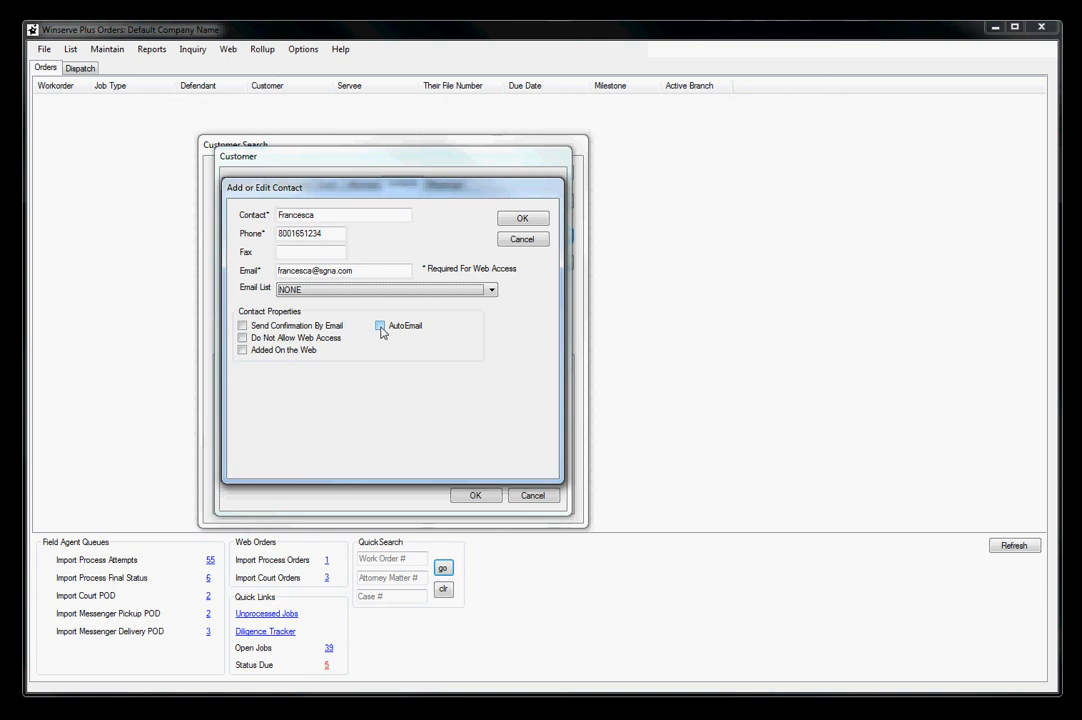
left_click(381, 328)
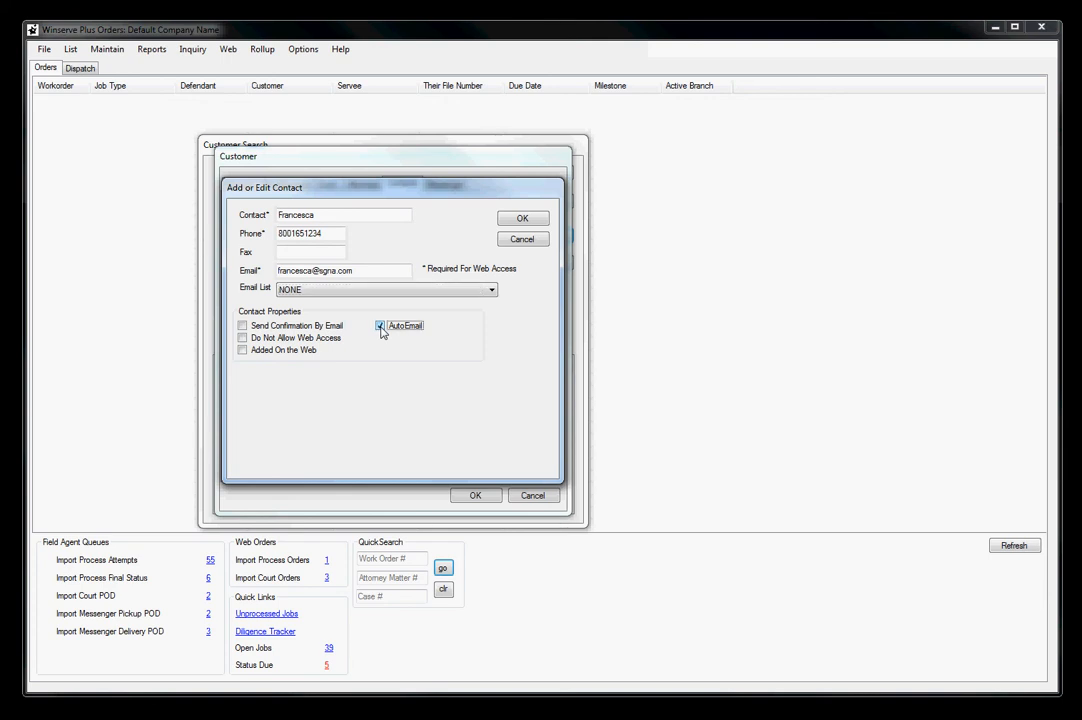
left_click(508, 222)
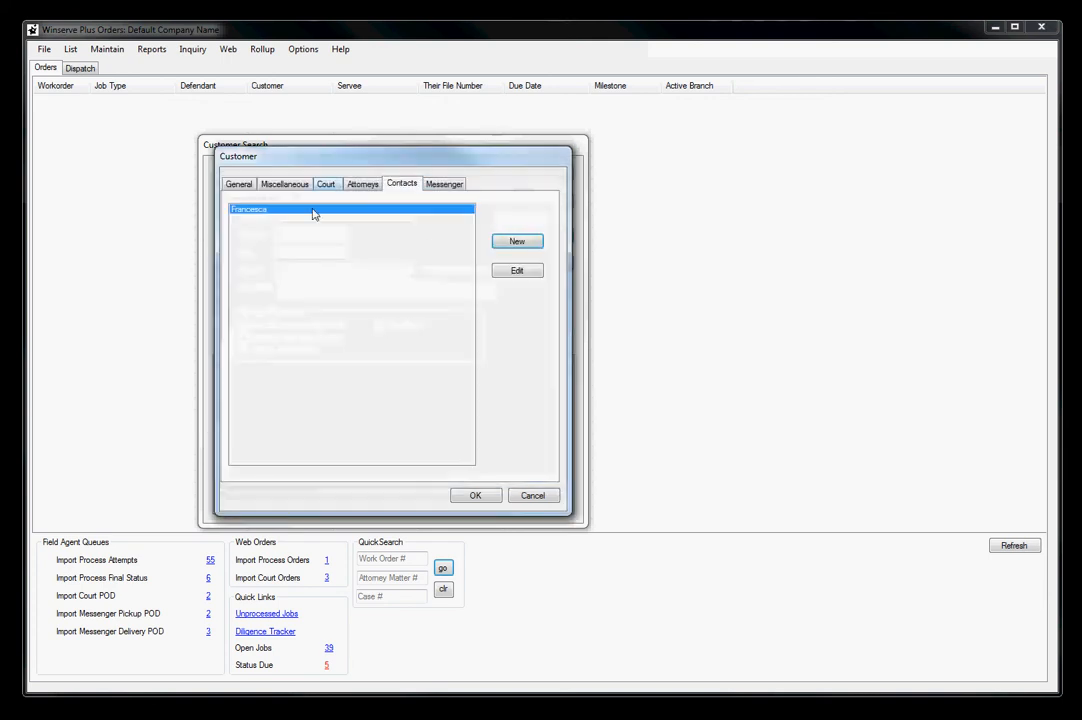
left_click(365, 189)
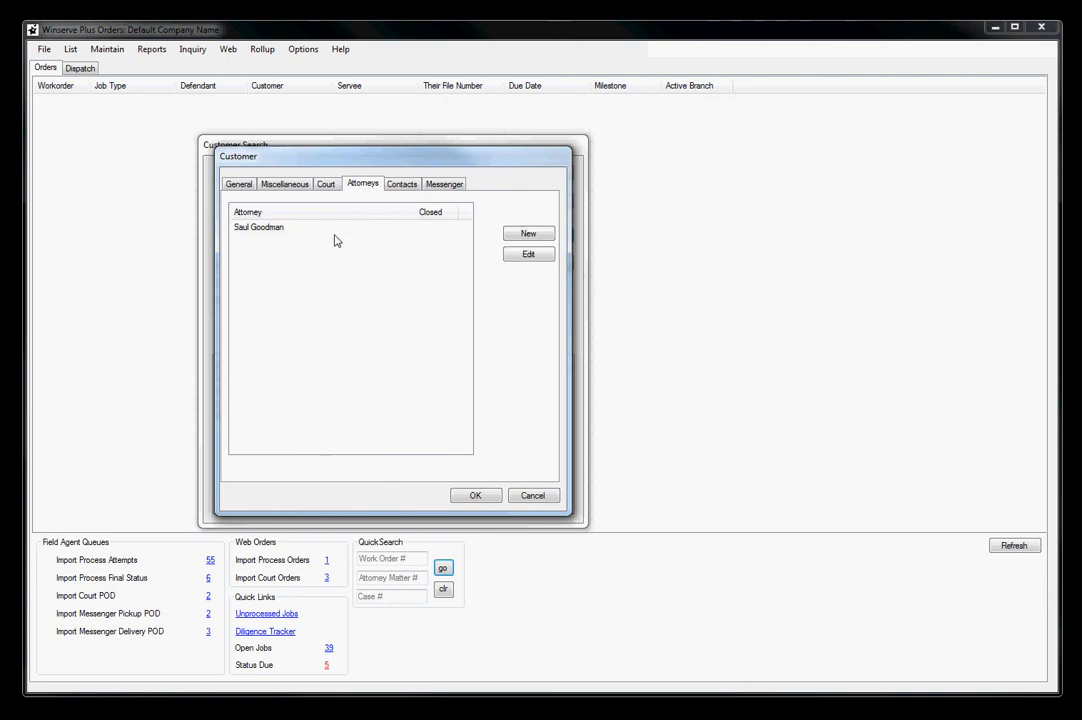
left_click(240, 184)
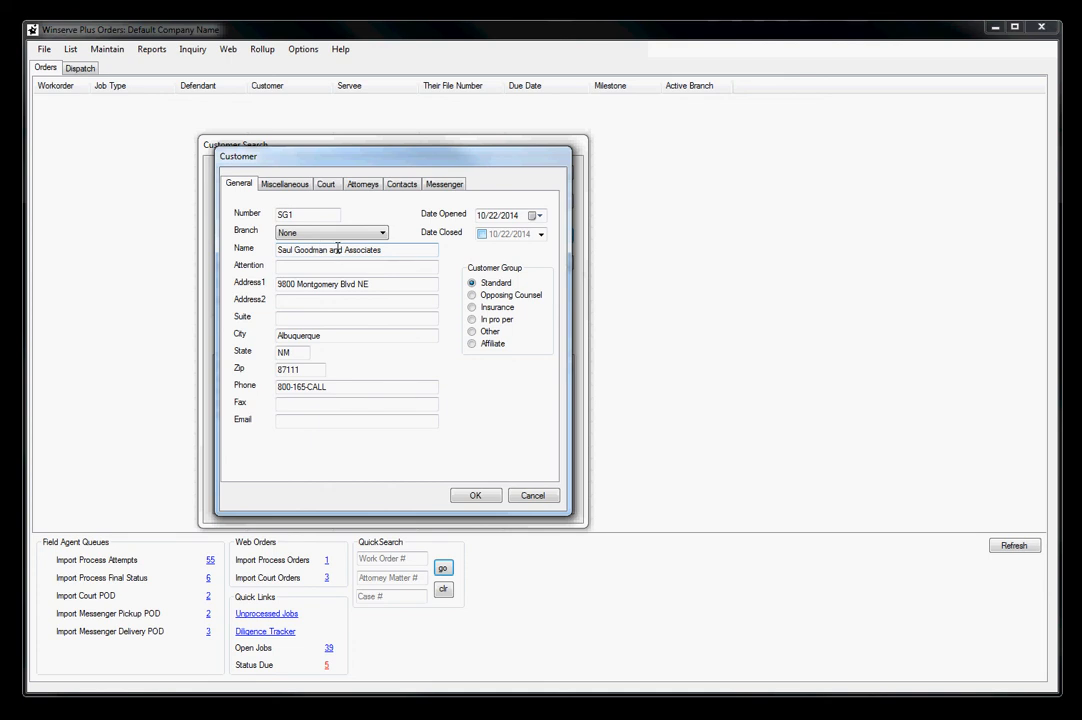
left_click(364, 185)
left_click(295, 228)
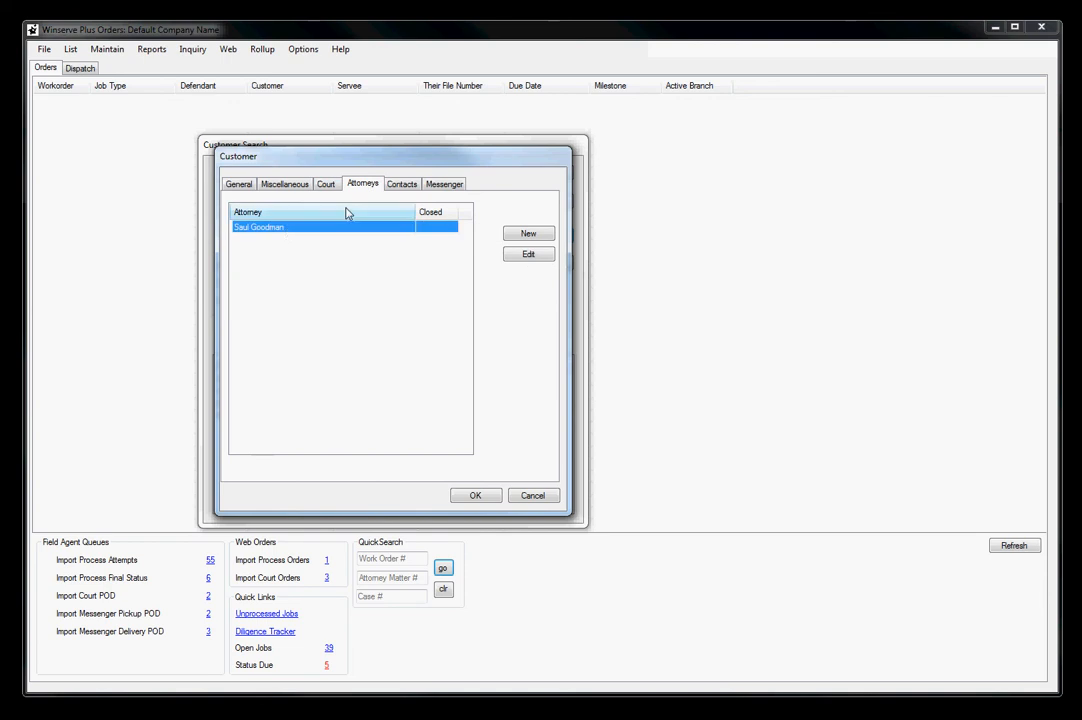
Add a second contact named None to the customer, clearing its prefilled phone number before saving
left_click(401, 184)
left_click(515, 245)
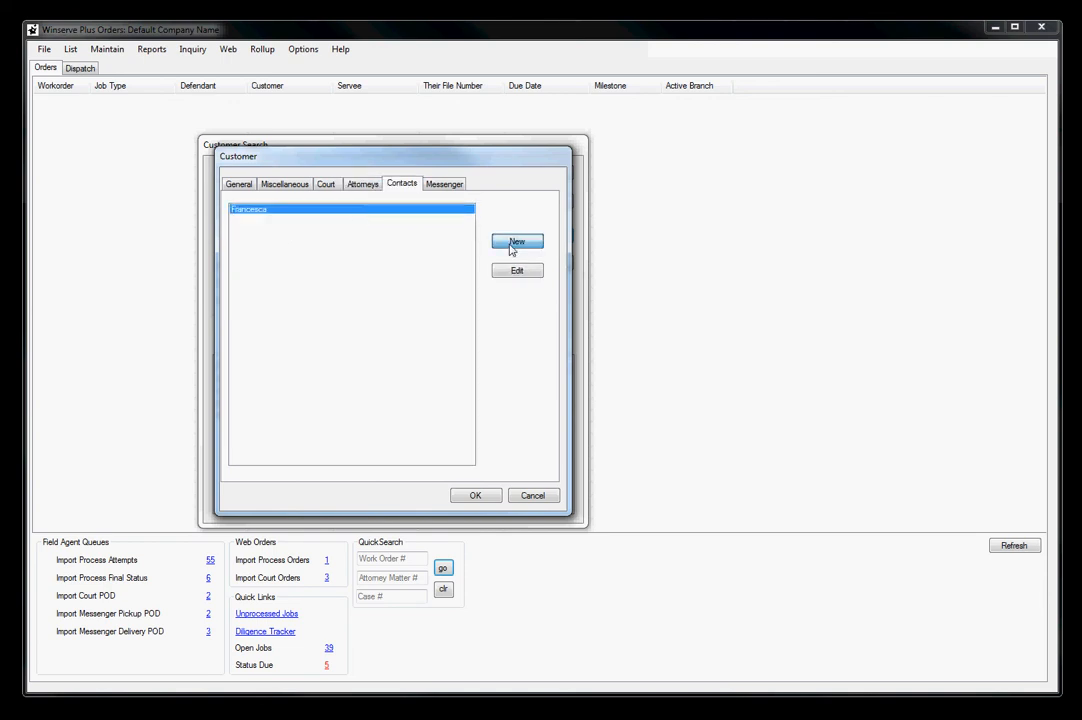
type("None")
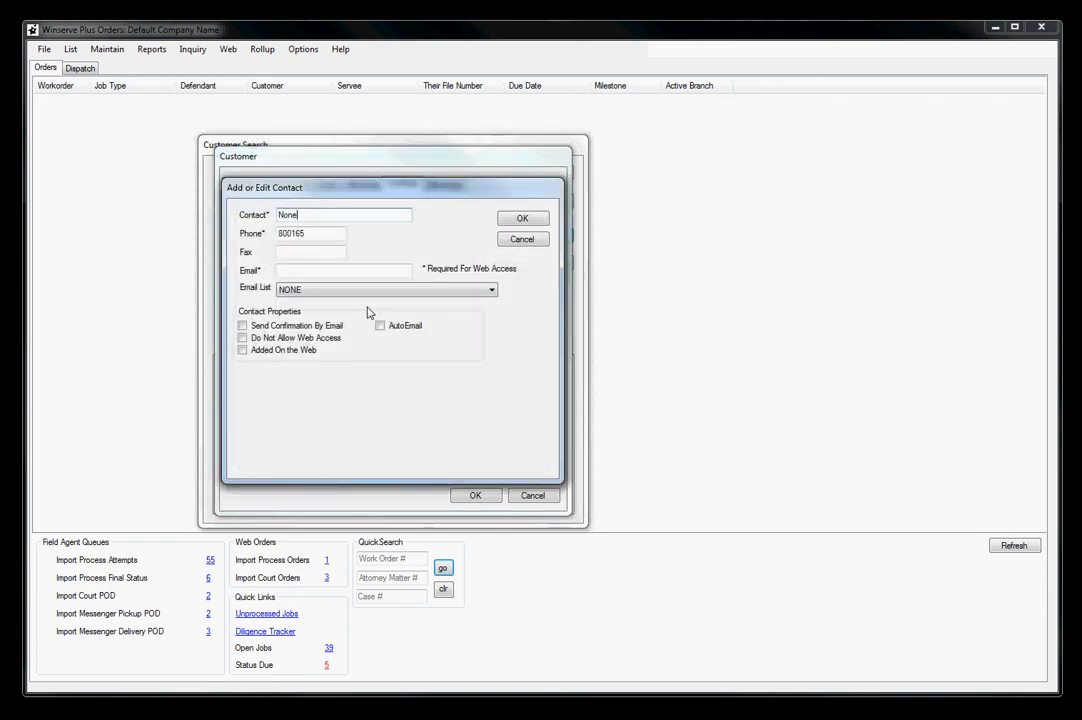
left_click(535, 220)
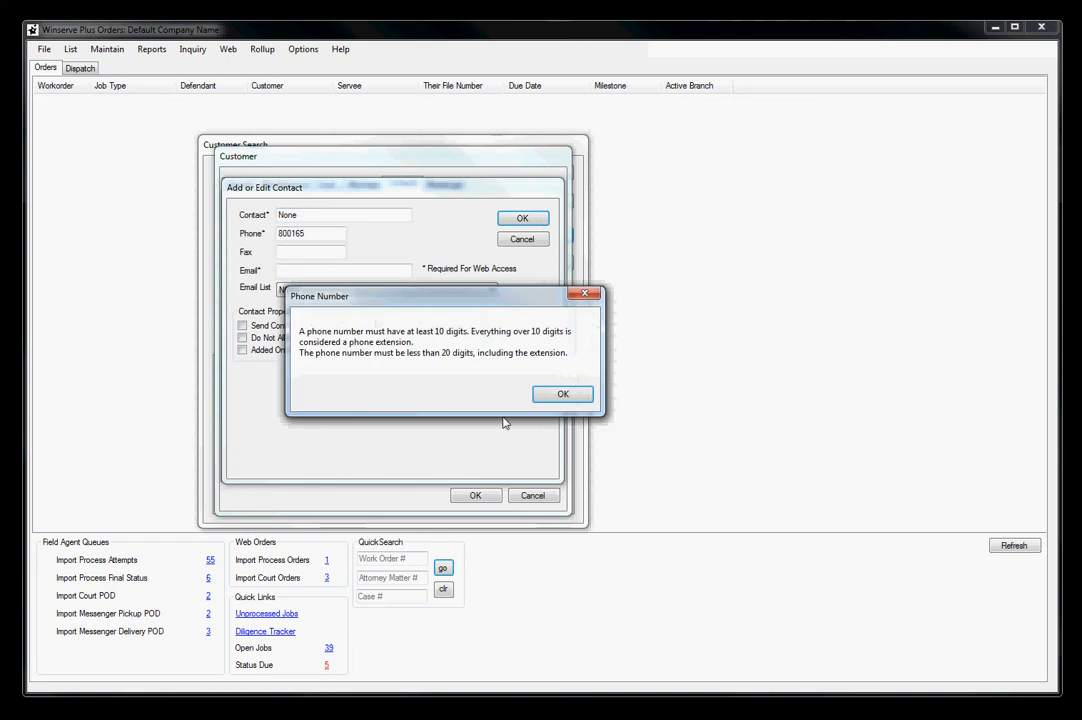
left_click(564, 395)
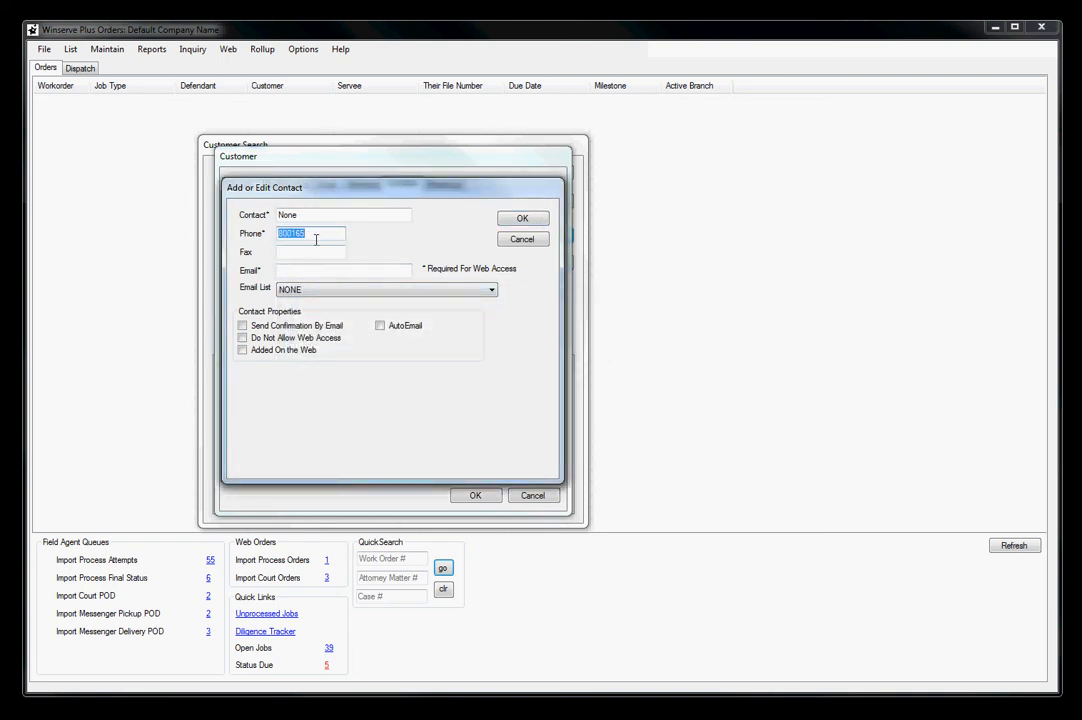
key("BackSpace")
left_click(512, 220)
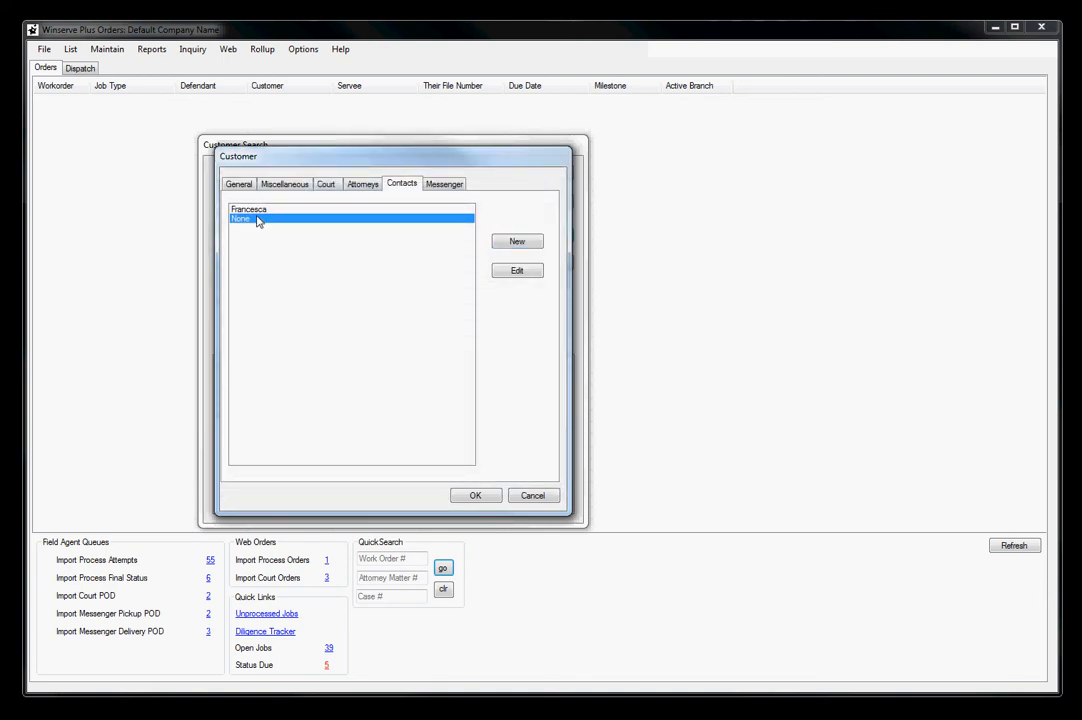
Replace the letters ending the customer's phone number in the general details with digits and save the customer
left_click(364, 185)
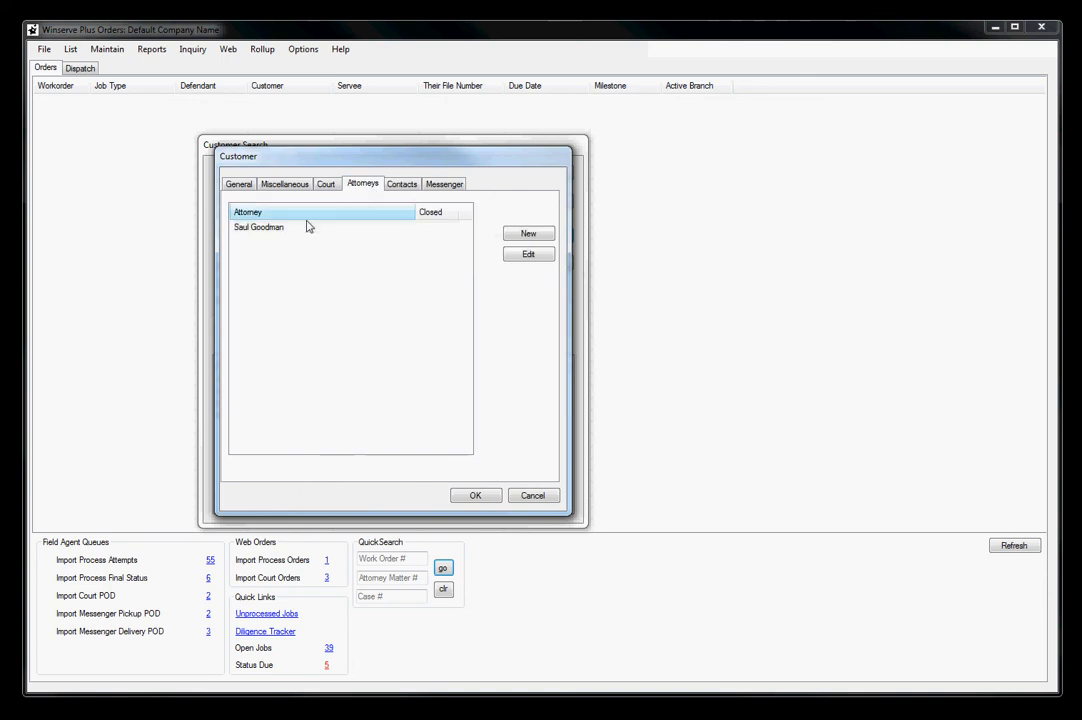
left_click(238, 184)
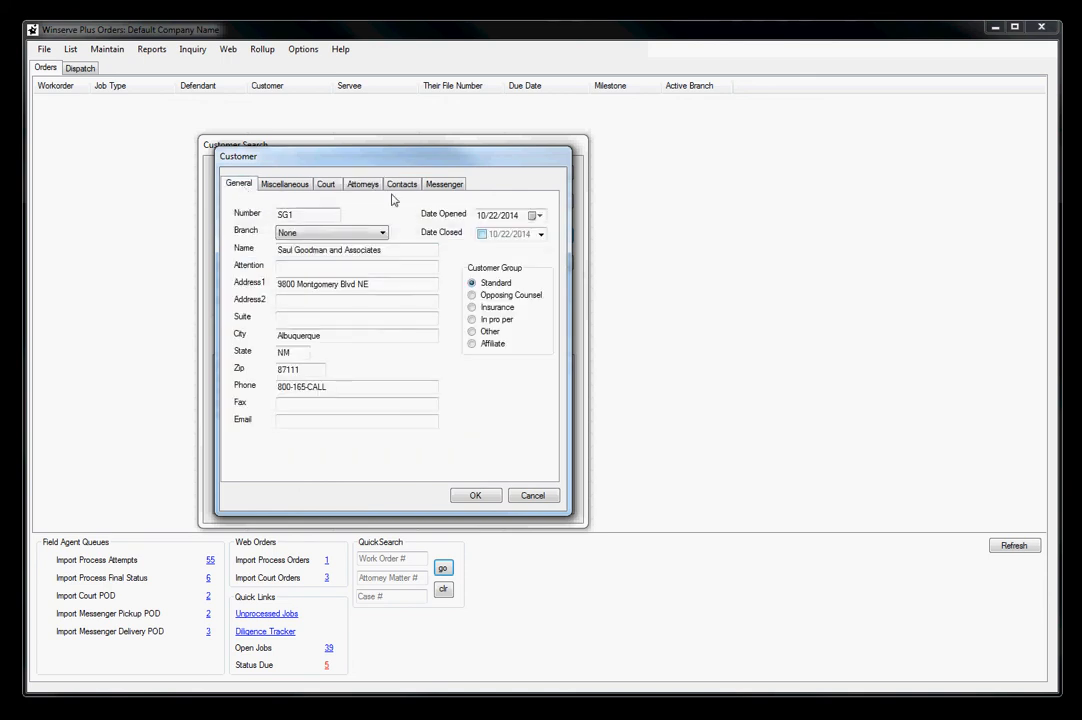
left_click(485, 497)
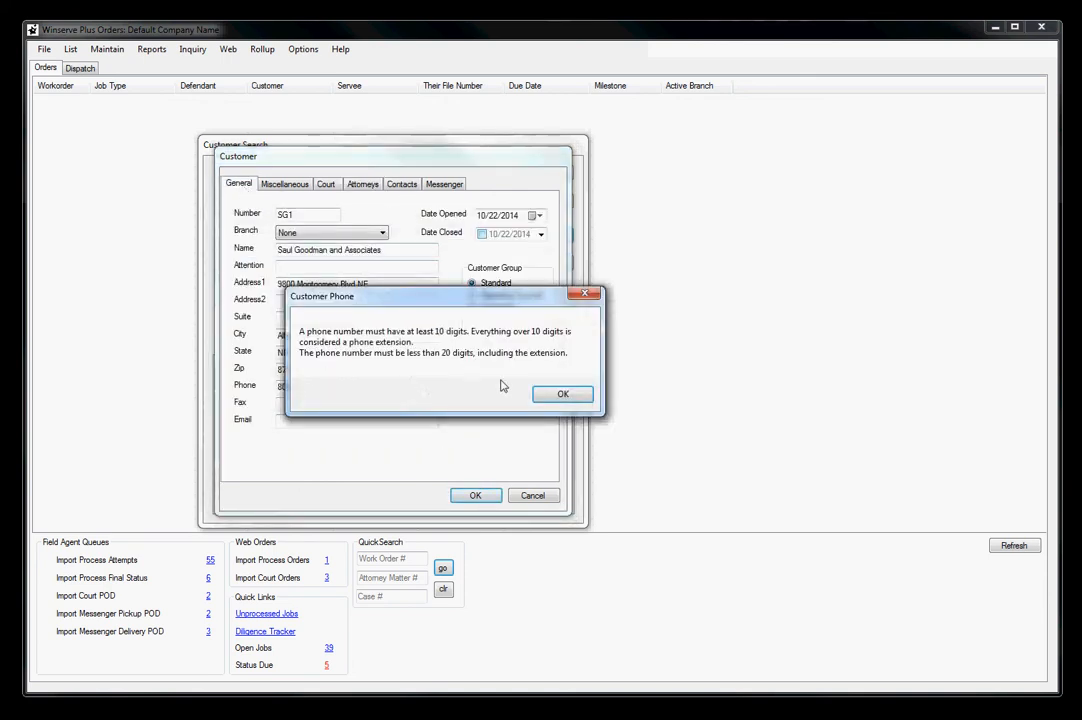
left_click(560, 395)
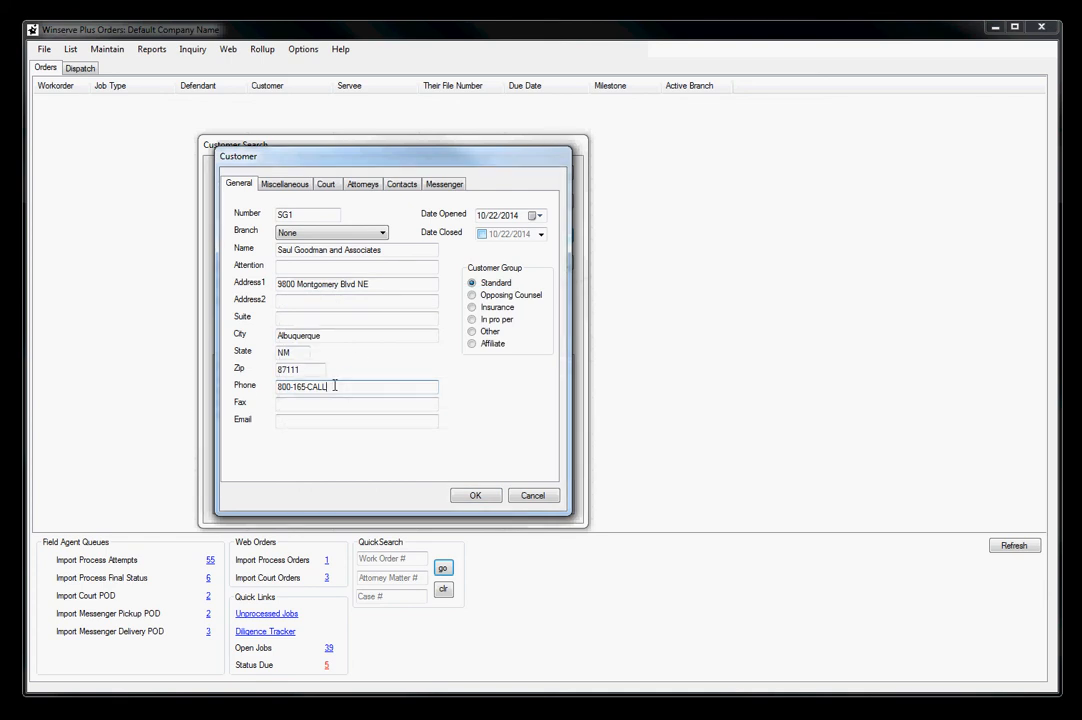
type("1234")
left_click(475, 497)
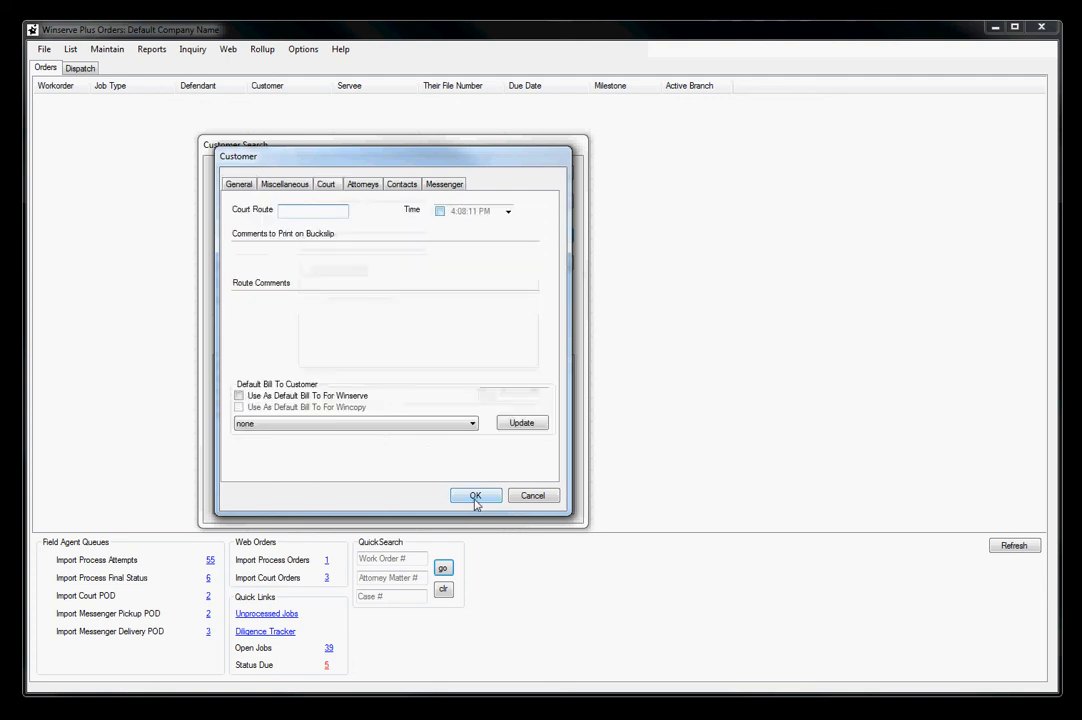